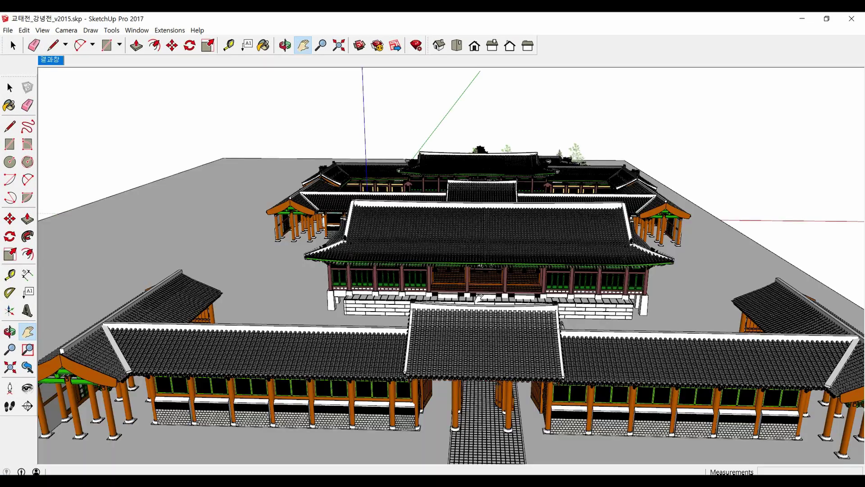
- Zoom in and out on the palace's main hall, then reveal the hidden notification-area icons
scroll(482, 280, "up", 2)
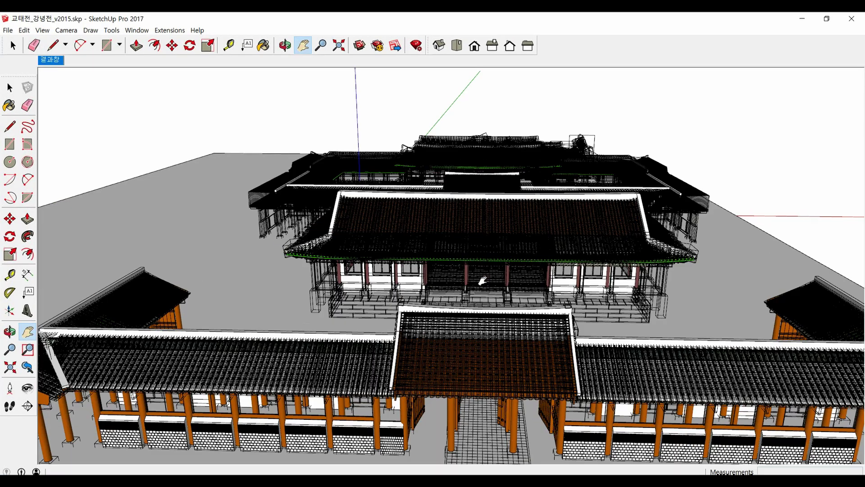
scroll(482, 280, "up", 2)
scroll(482, 281, "up", 2)
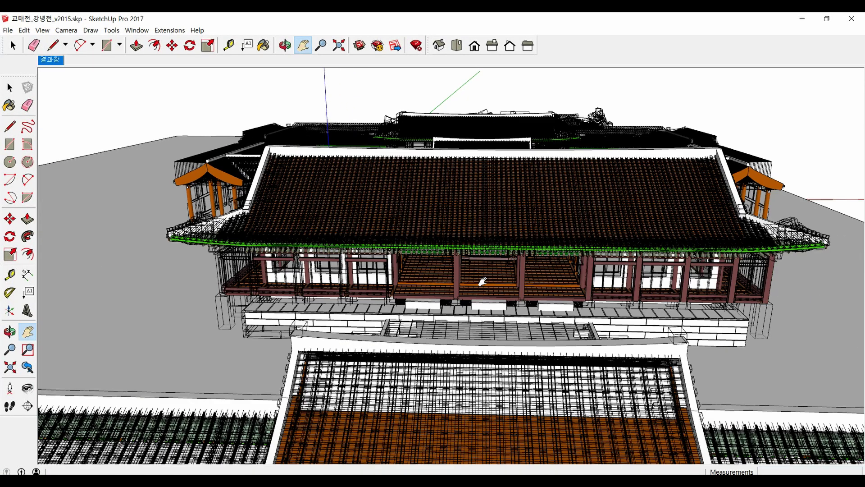
scroll(482, 282, "up", 1)
scroll(483, 281, "up", 1)
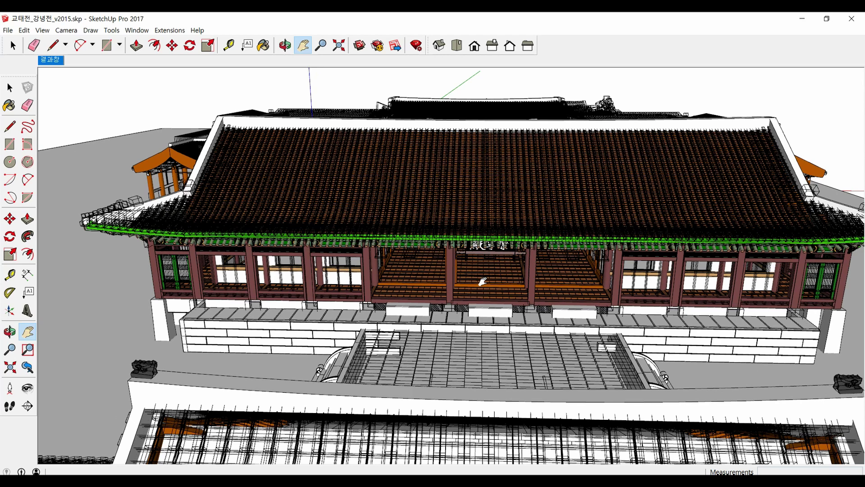
scroll(482, 282, "down", 1)
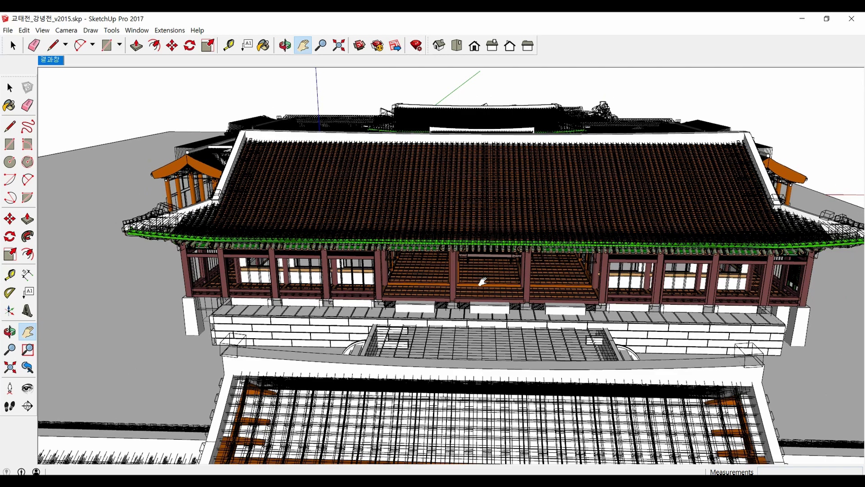
scroll(482, 282, "down", 1)
scroll(482, 281, "down", 2)
scroll(483, 281, "down", 1)
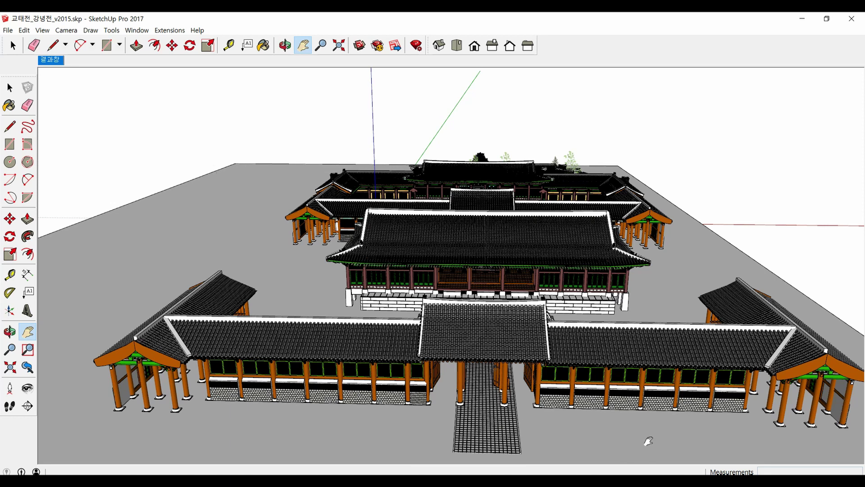
left_click(712, 474)
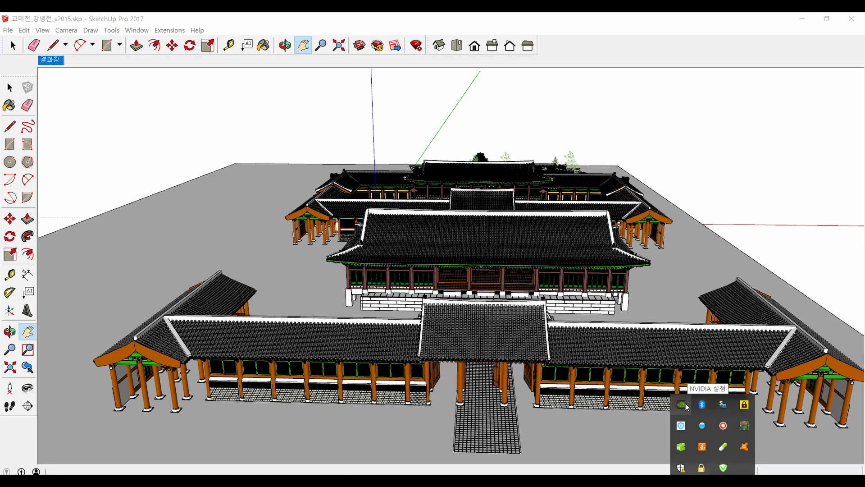
- Launch NVIDIA 제어판 from the NVIDIA tray icon's shortcut menu
left_click(681, 404)
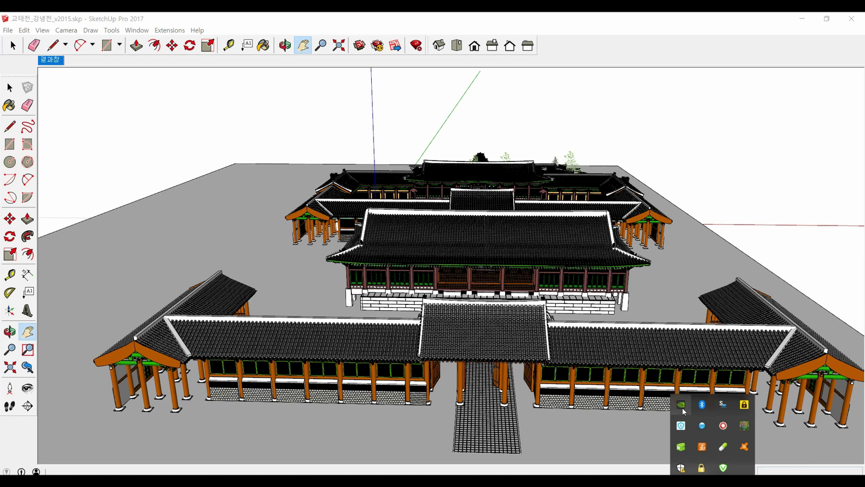
right_click(681, 406)
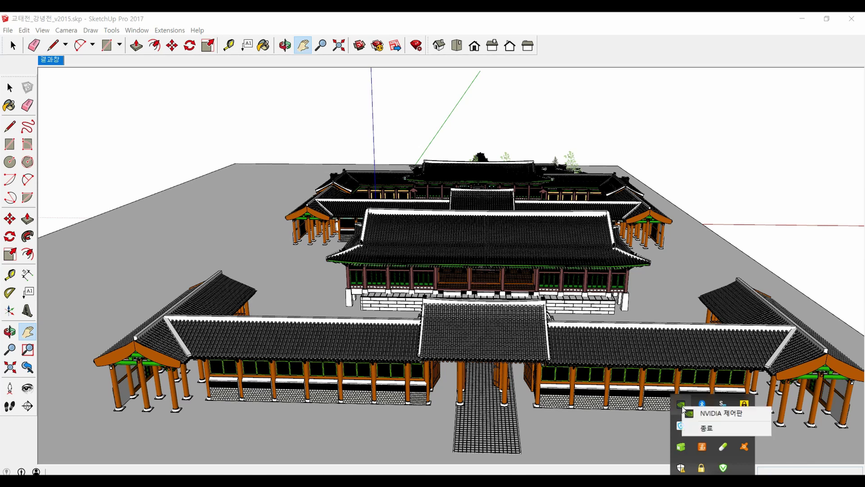
left_click(710, 413)
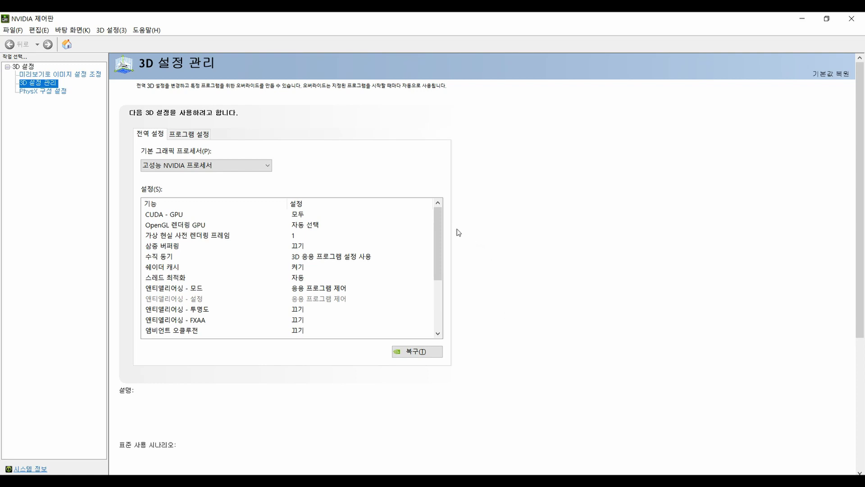
- Set the global preferred graphics processor to 고성능 NVIDIA 프로세서
left_click(270, 167)
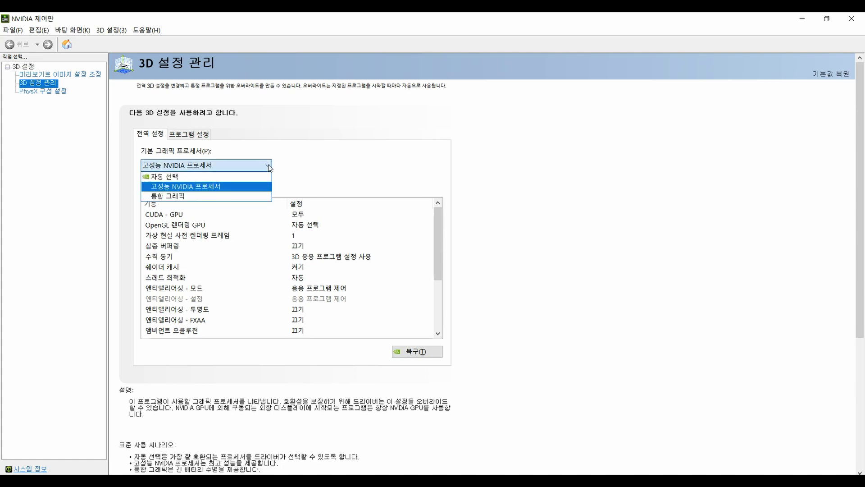
left_click(176, 176)
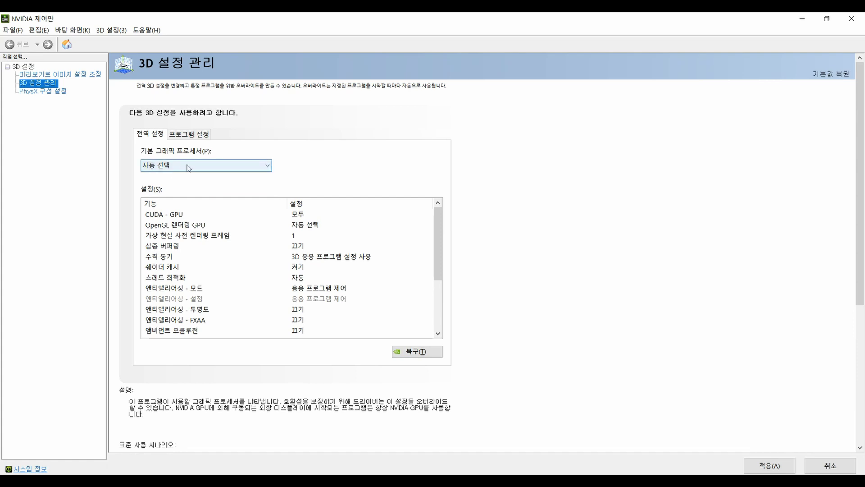
left_click(189, 165)
left_click(184, 187)
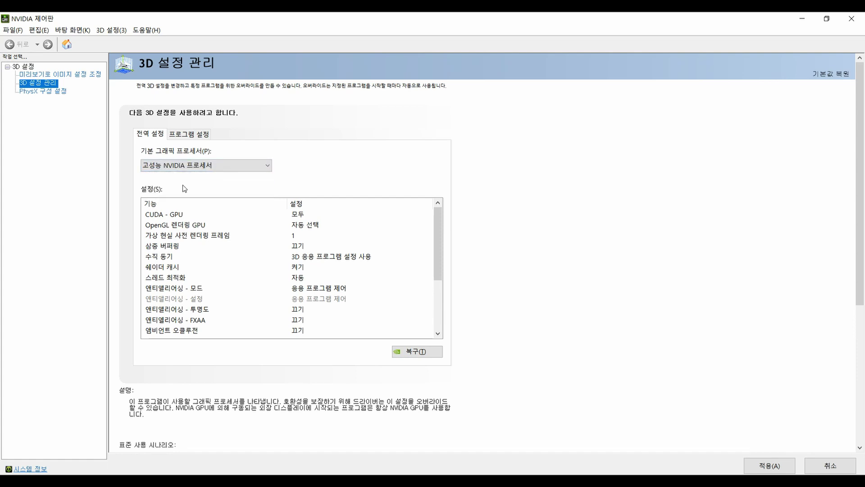
- On the 프로그램 설정 tab, keep Trimble SketchUp selected and start adding a program with 추가(D)
left_click(197, 135)
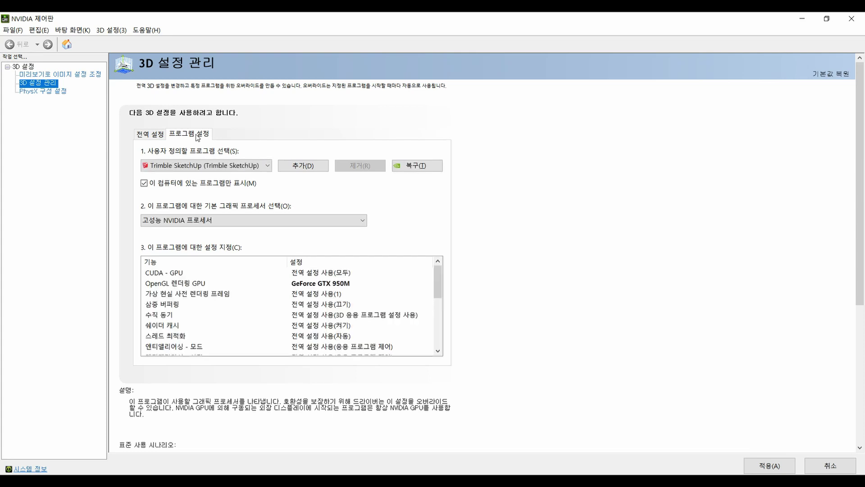
left_click(268, 166)
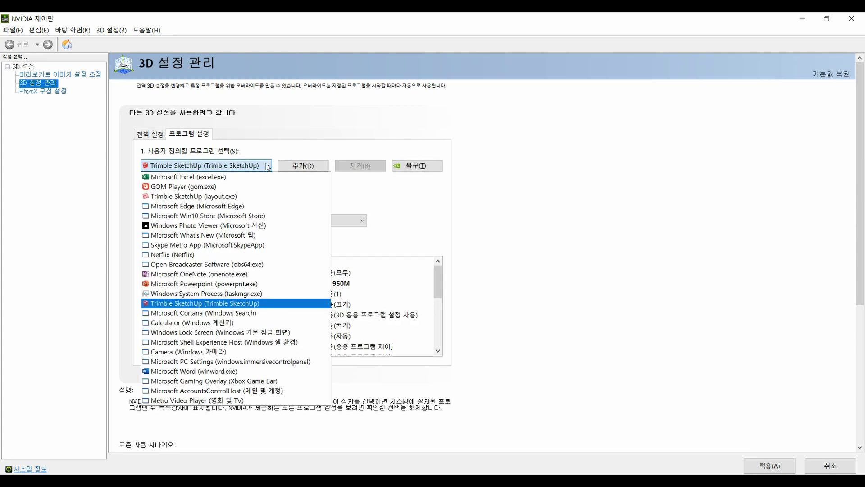
left_click(224, 306)
left_click(296, 169)
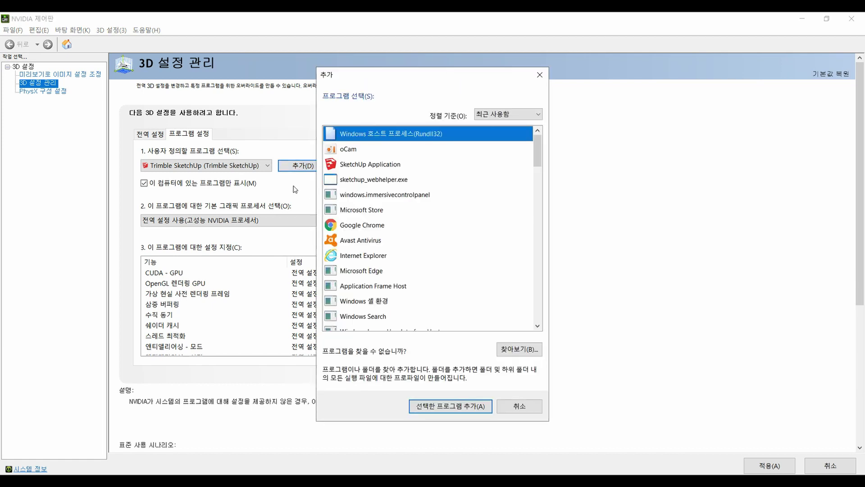
- Browse to the C:\Program Files\SketchUp\SketchUp 2017 folder
scroll(441, 180, "down", 2)
scroll(441, 180, "down", 2)
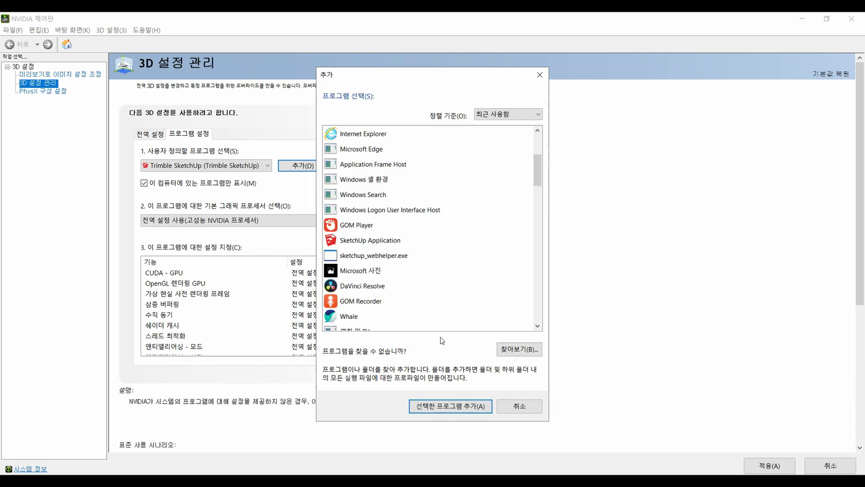
left_click(507, 350)
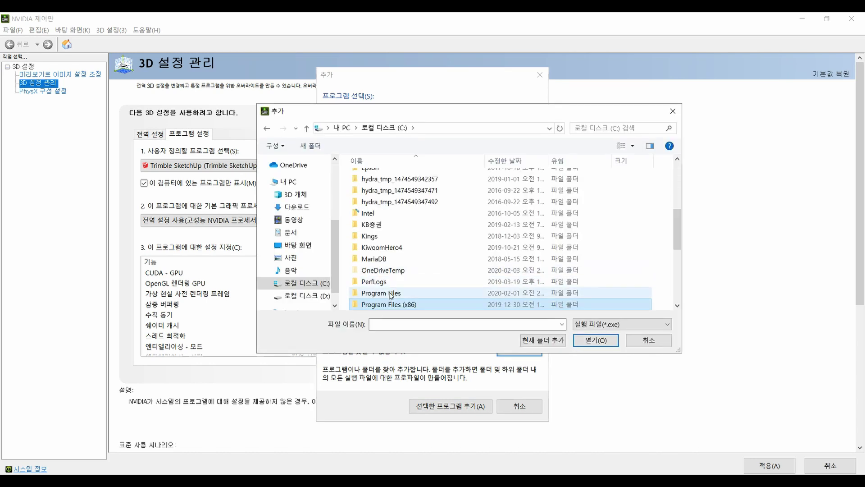
double_click(390, 296)
scroll(390, 293, "down", 3)
scroll(397, 280, "down", 3)
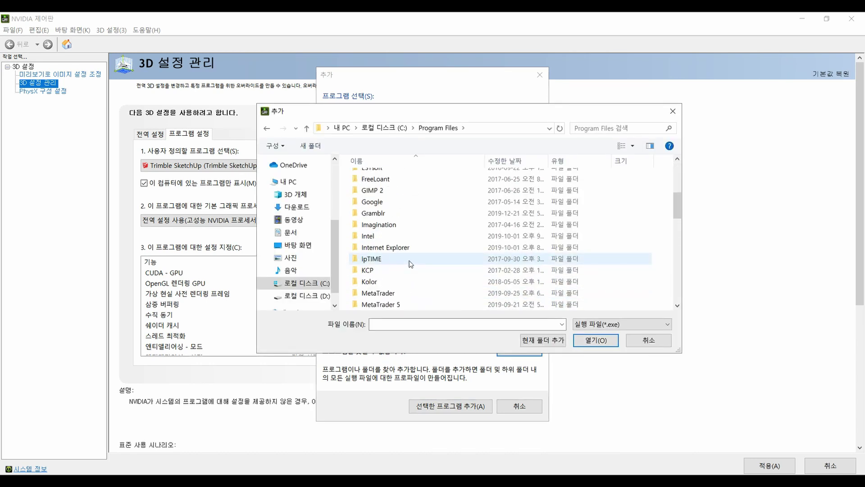
scroll(406, 271, "down", 3)
scroll(410, 264, "down", 3)
scroll(410, 264, "down", 2)
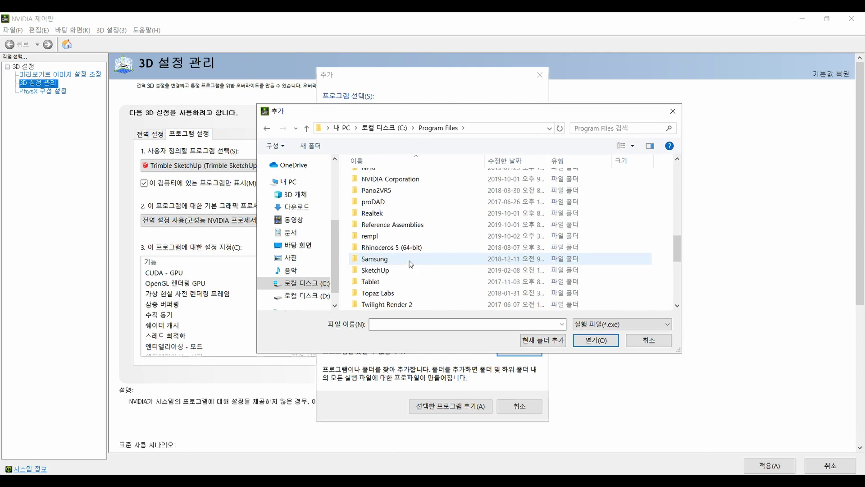
double_click(388, 271)
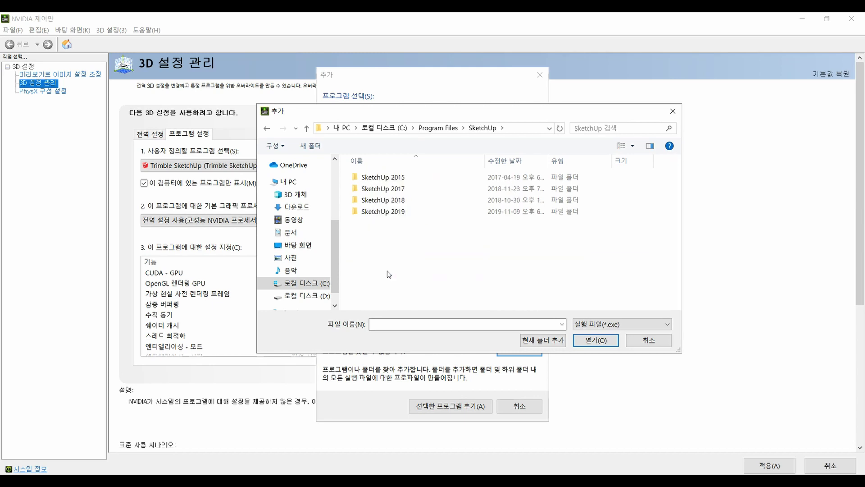
left_click(386, 189)
double_click(386, 191)
- Select SketchUp.exe and confirm it as the program to customise
scroll(387, 190, "down", 1)
scroll(386, 189, "down", 1)
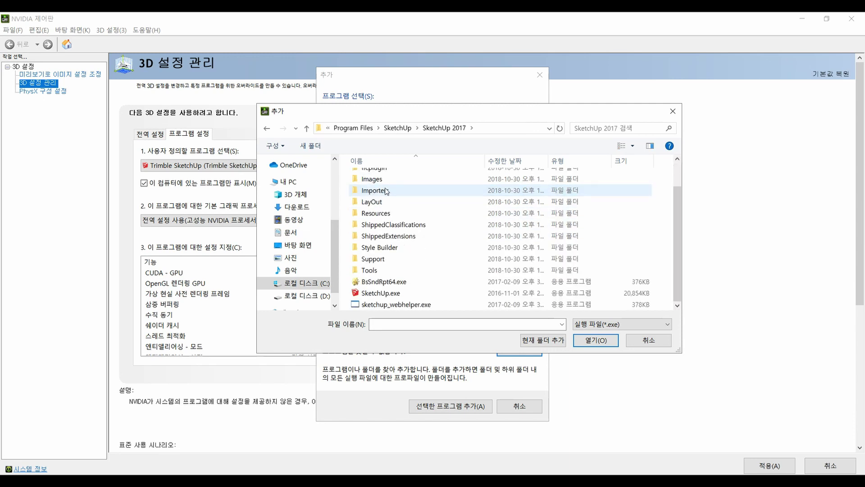
left_click(381, 293)
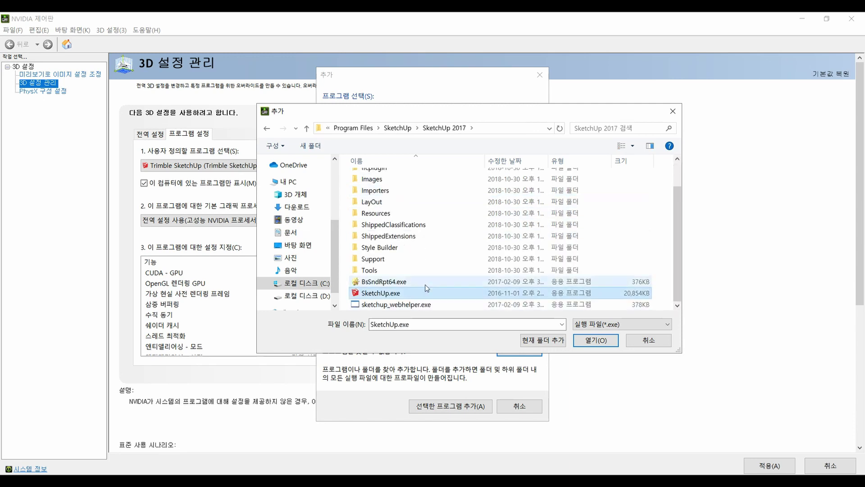
left_click(596, 341)
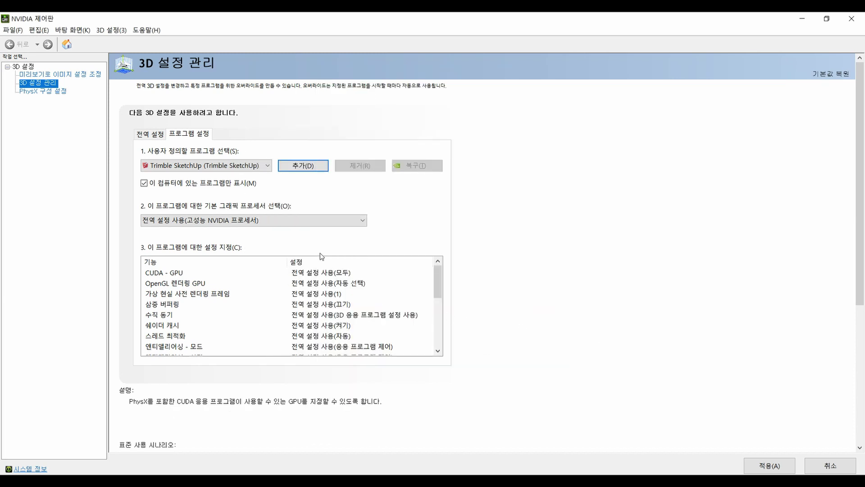
- Assign SketchUp the 고성능 NVIDIA 프로세서, apply advanced 3D image settings, and close the panel
left_click(364, 220)
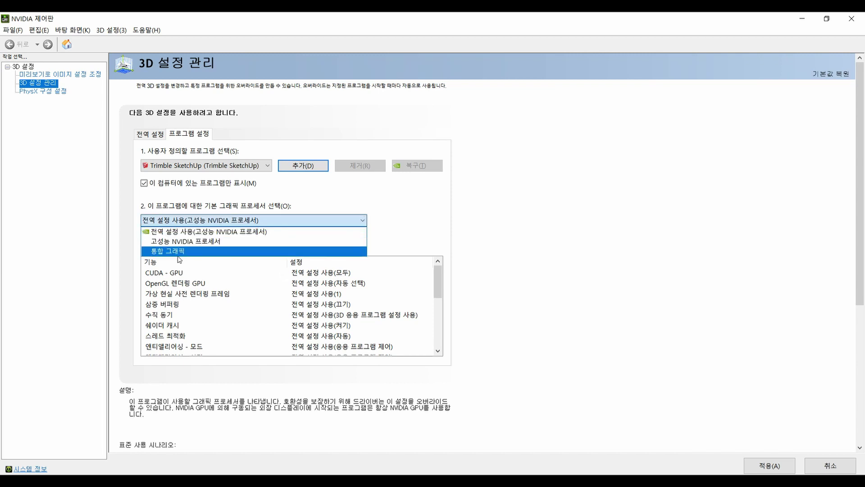
left_click(183, 242)
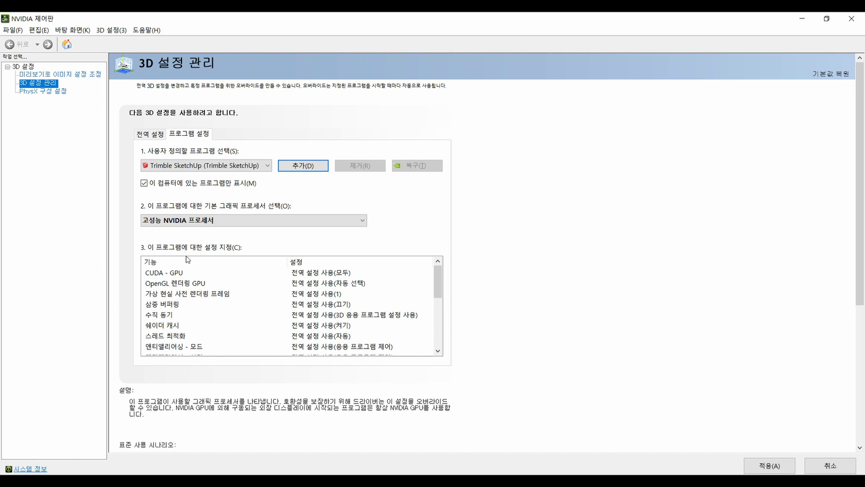
left_click(33, 74)
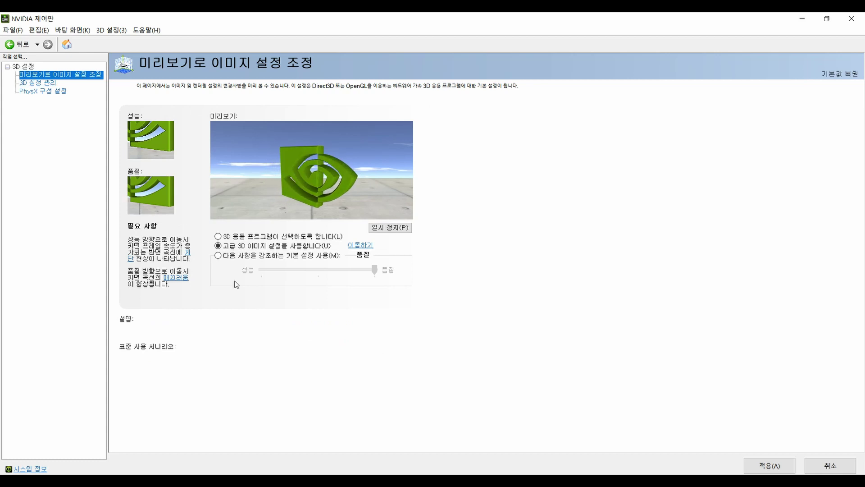
left_click(220, 240)
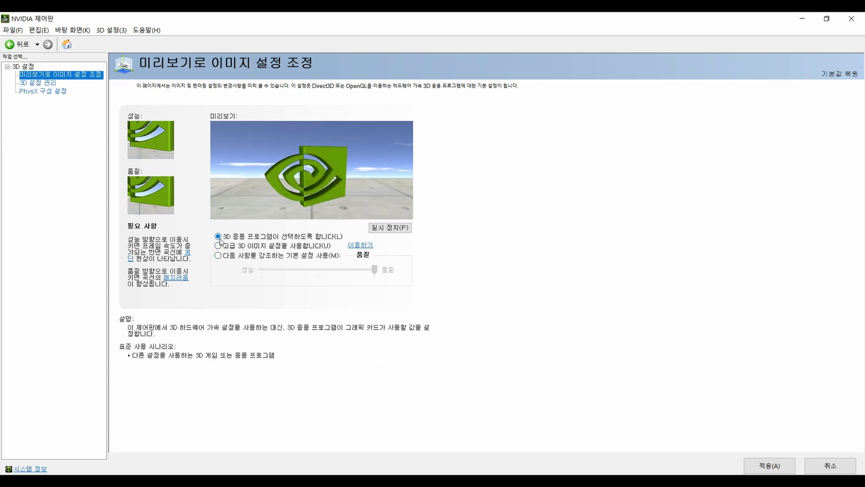
left_click(218, 246)
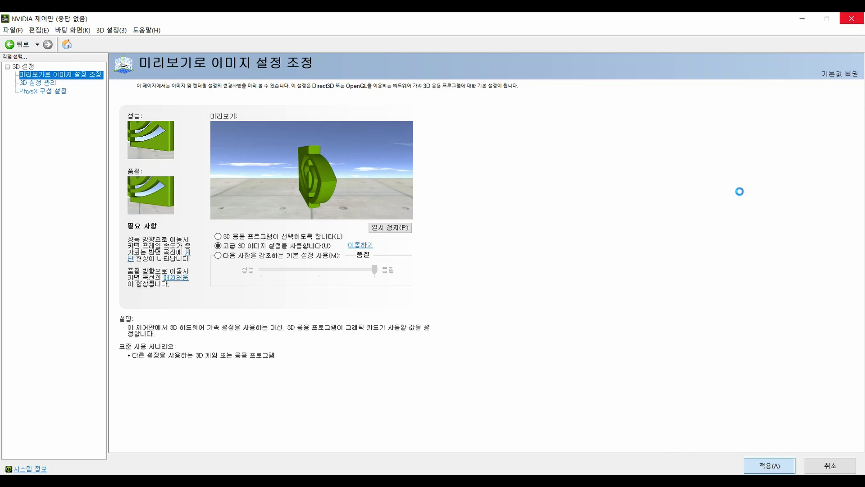
left_click(851, 19)
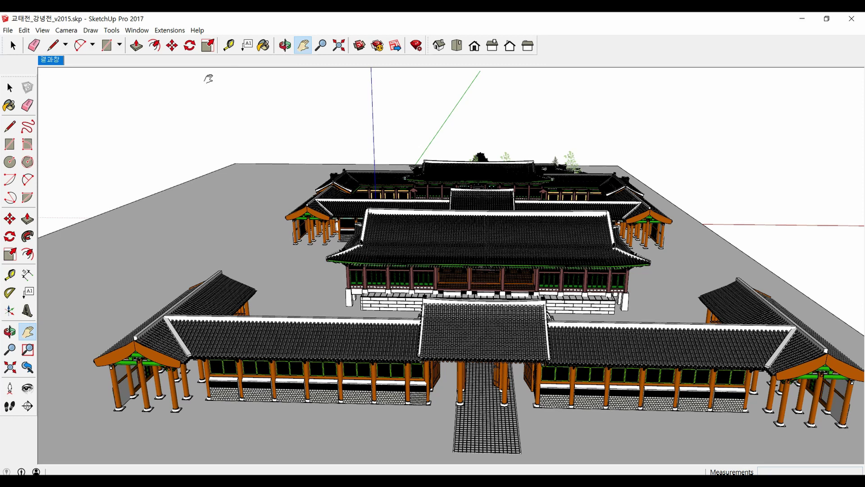
- In OpenGL preferences, check the GTX 950M card details and enable Use maximum texture size
left_click(137, 31)
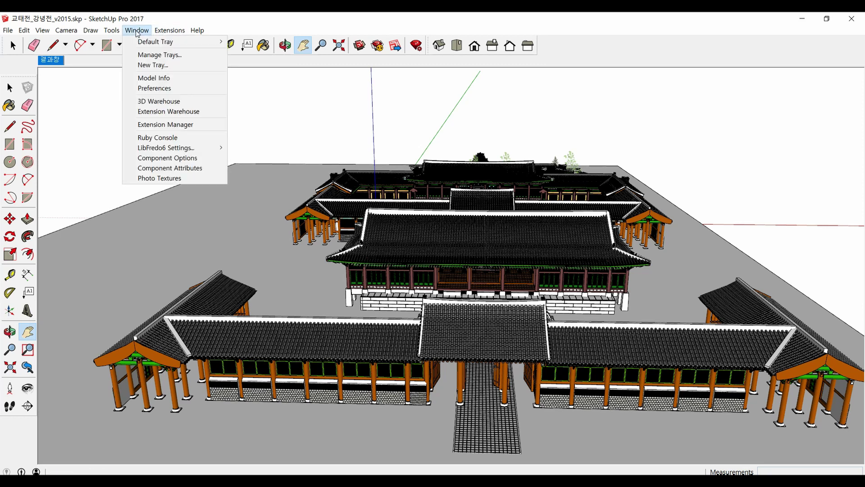
left_click(154, 90)
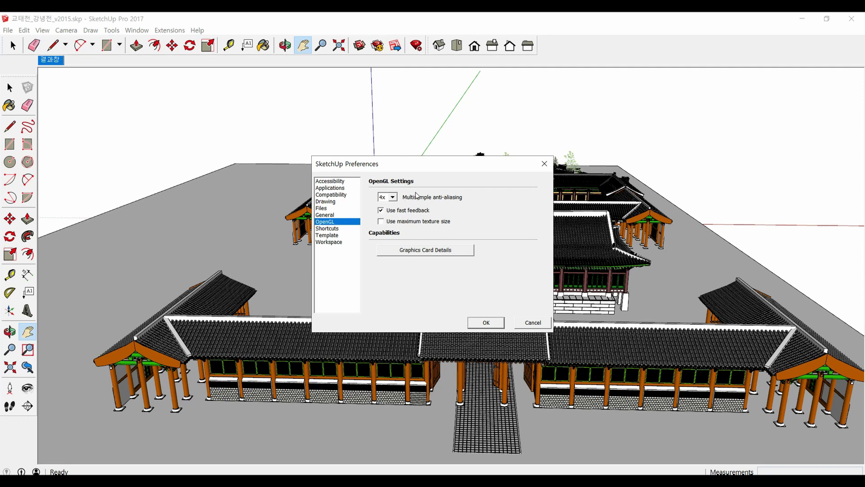
left_click(410, 251)
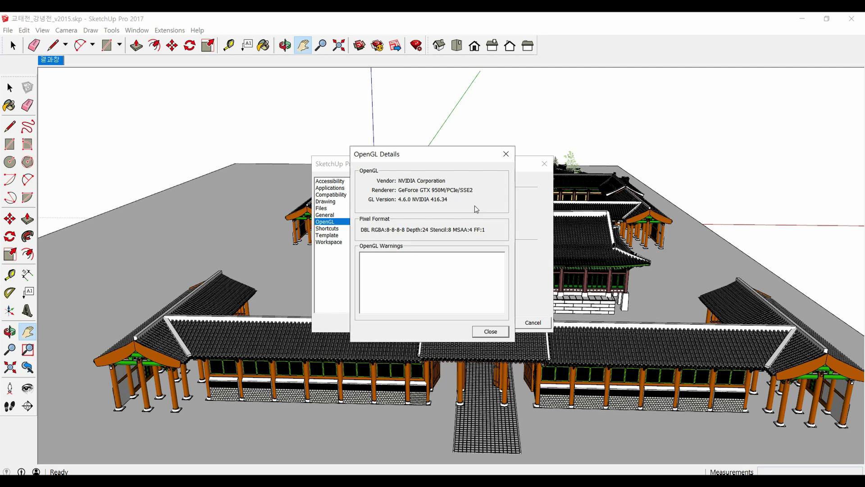
left_click(491, 332)
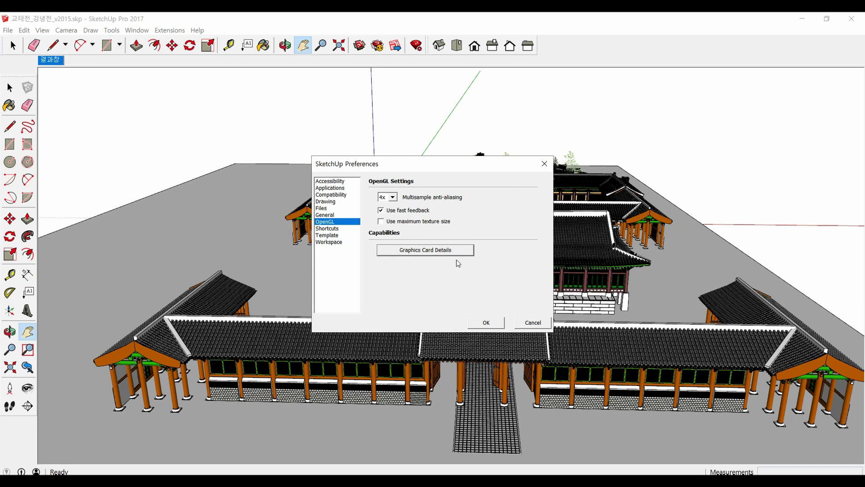
left_click(381, 221)
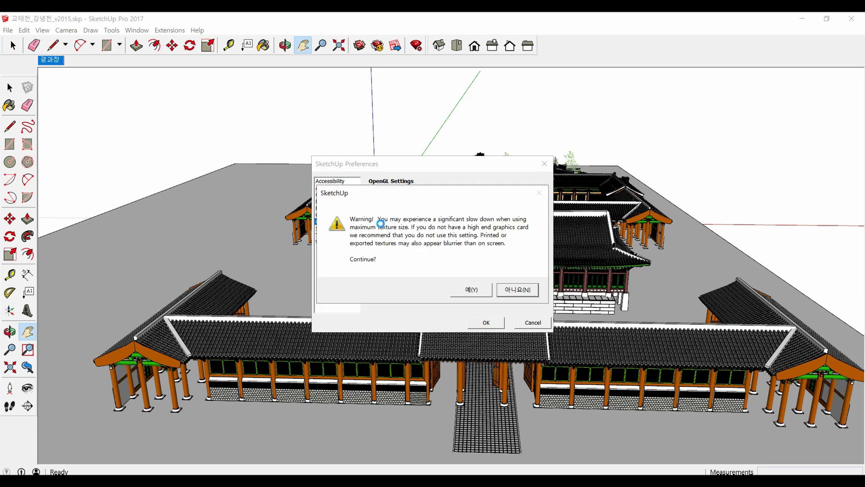
left_click(481, 291)
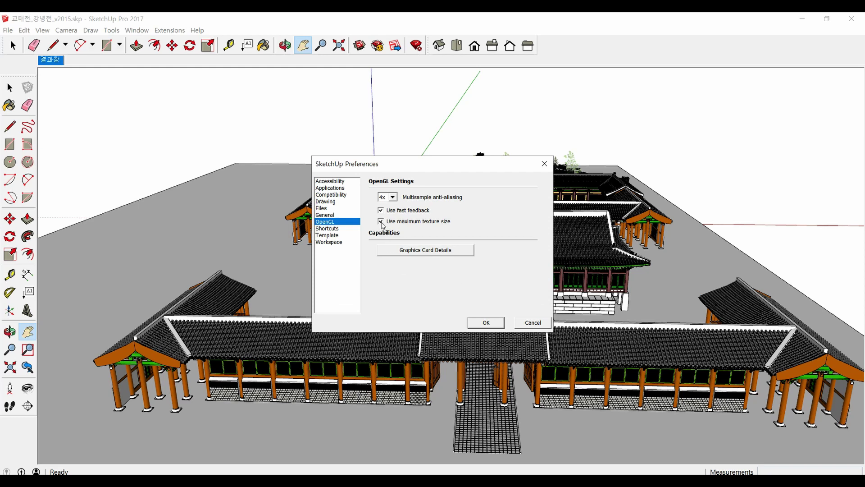
- Apply the preferences, then pan and orbit around the palace complex
left_click(491, 323)
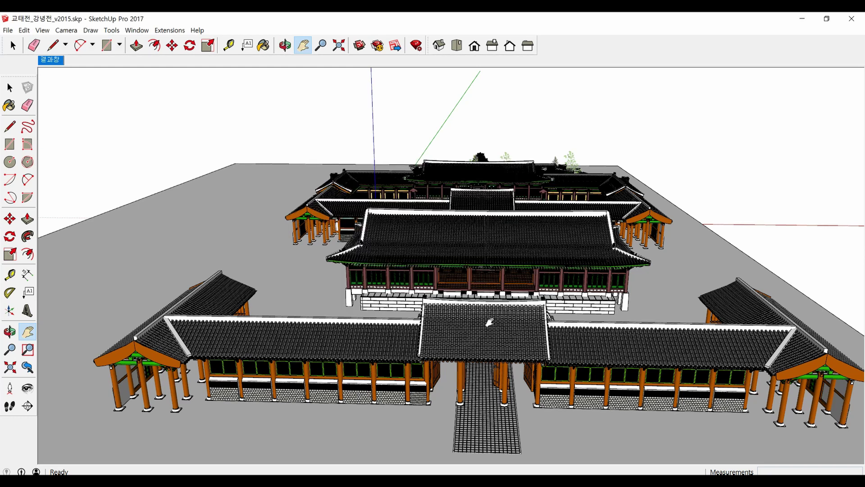
left_click_drag(525, 322, 439, 318)
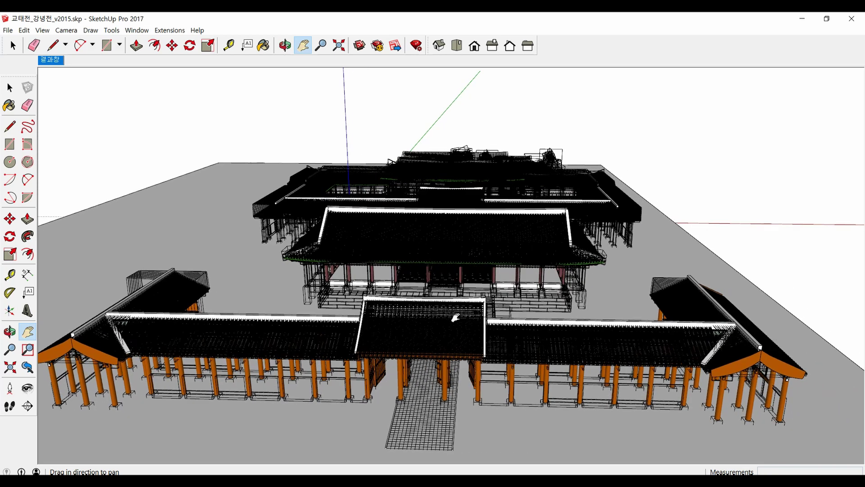
mouse_move(440, 318)
middle_mouse_down()
mouse_move(633, 327)
mouse_move(477, 282)
mouse_move(497, 330)
mouse_move(449, 278)
middle_mouse_up()
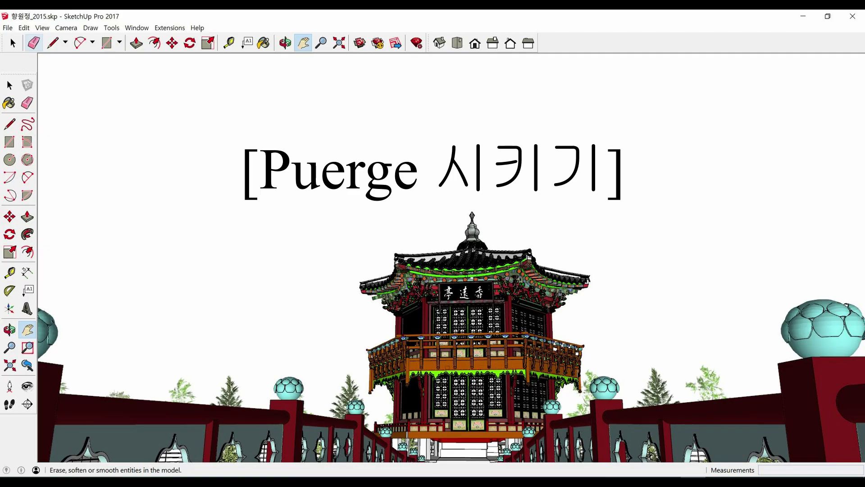
- Orbit and zoom to a close-up of the hall's 康寧殿 signboard and columns
scroll(512, 284, "up", 3)
scroll(496, 261, "up", 3)
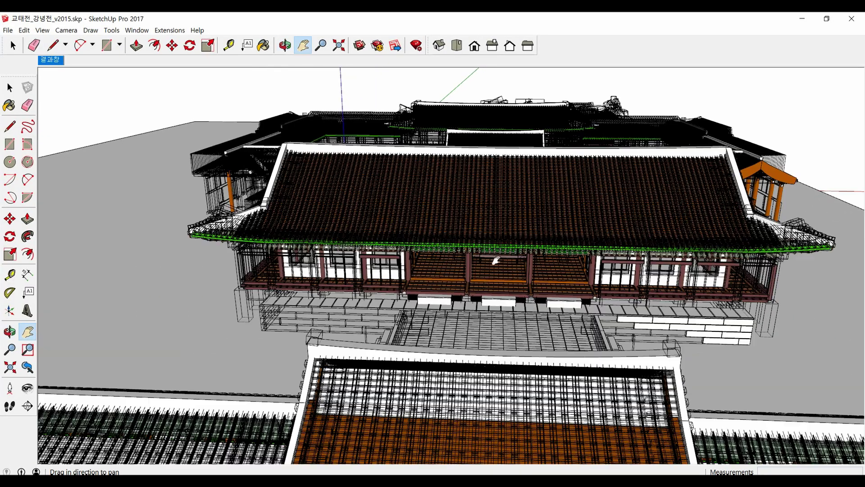
mouse_move(493, 299)
middle_mouse_down()
mouse_move(540, 315)
mouse_move(577, 280)
middle_mouse_up()
scroll(572, 323, "up", 3)
scroll(577, 281, "up", 3)
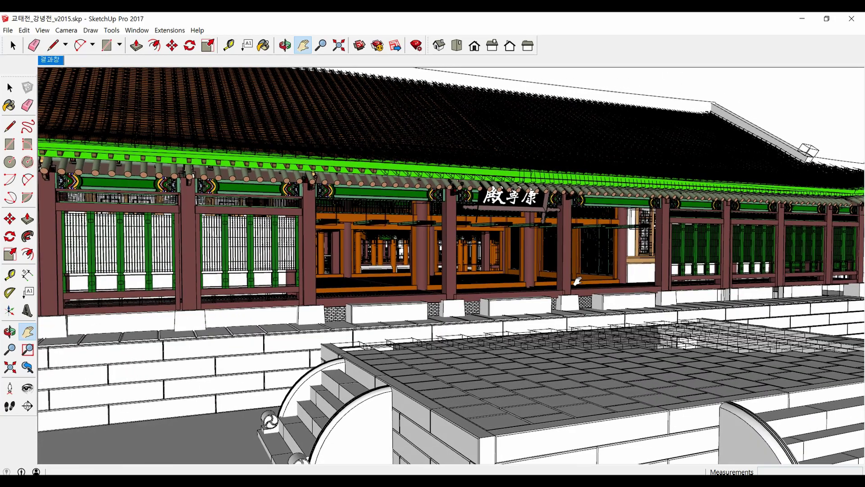
scroll(577, 280, "up", 2)
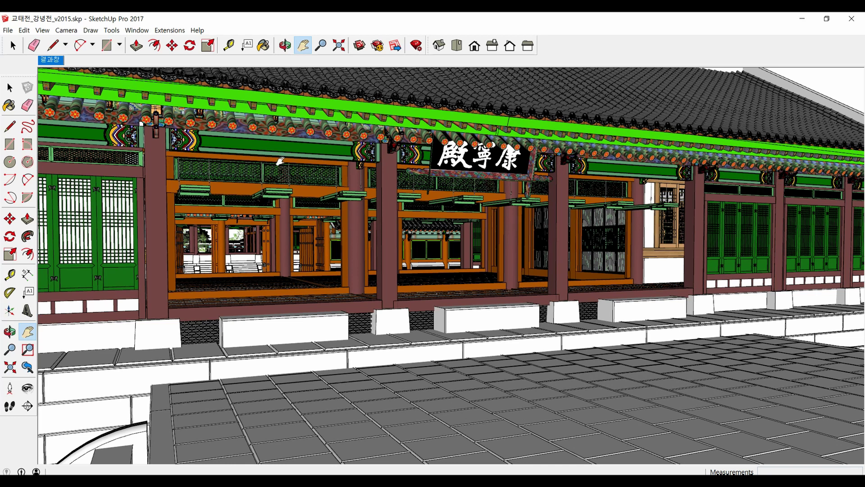
left_click(136, 29)
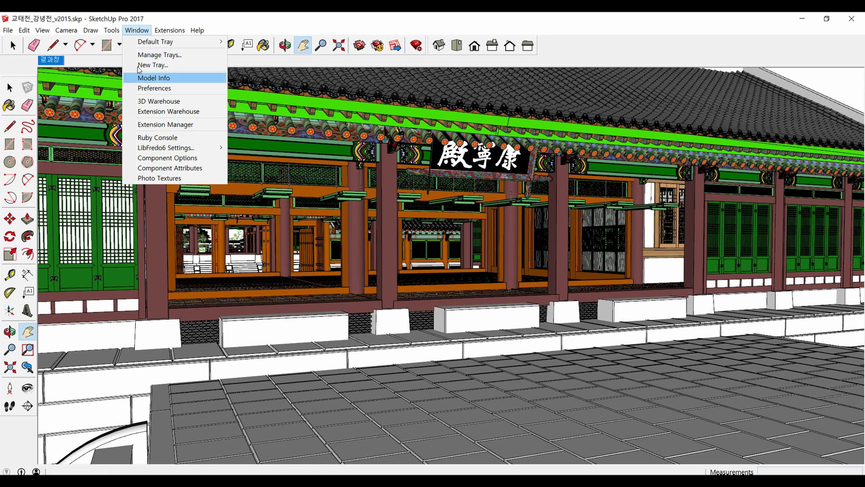
- Open Model Info and browse the Animation, Classifications, Components, Credits, Dimensions and Text pages
left_click(153, 77)
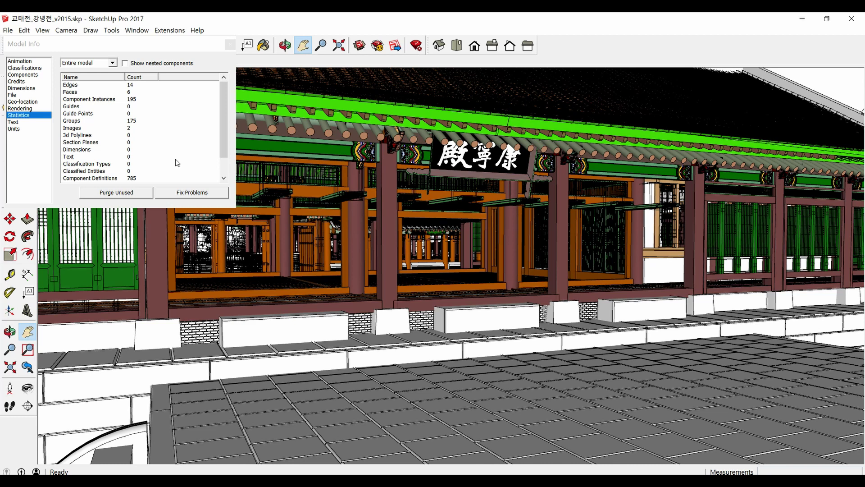
left_click(22, 61)
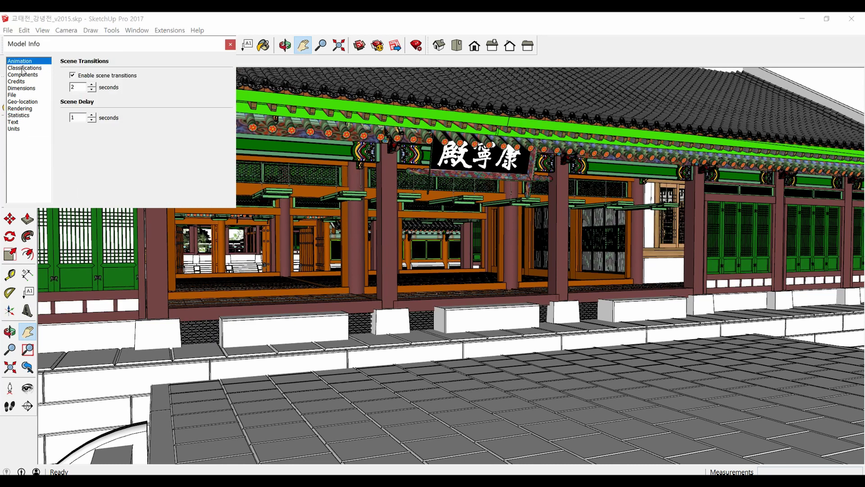
left_click(24, 69)
left_click(22, 75)
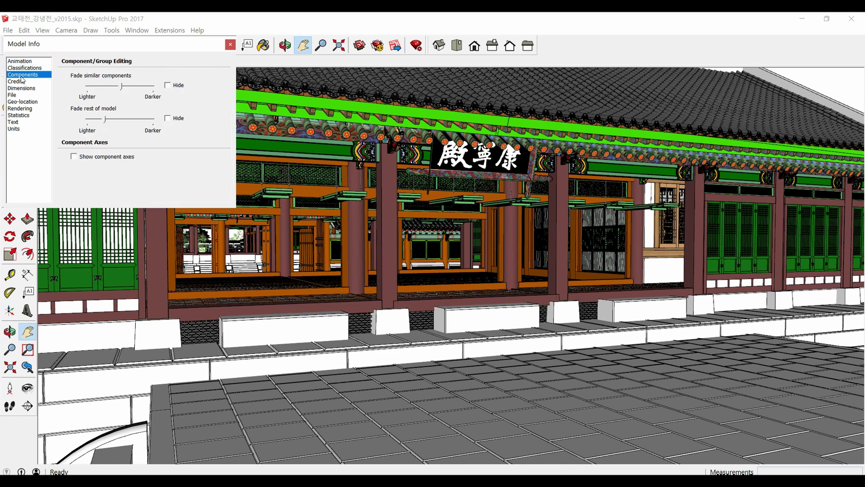
left_click(21, 81)
left_click(23, 88)
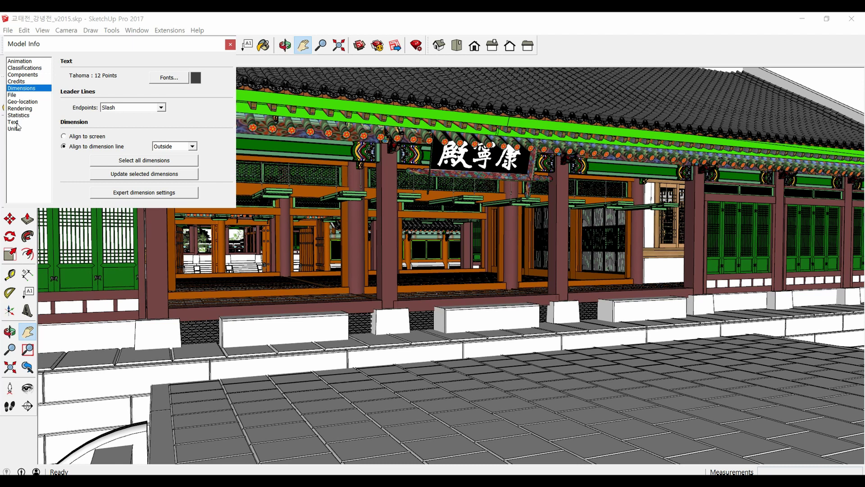
left_click(14, 122)
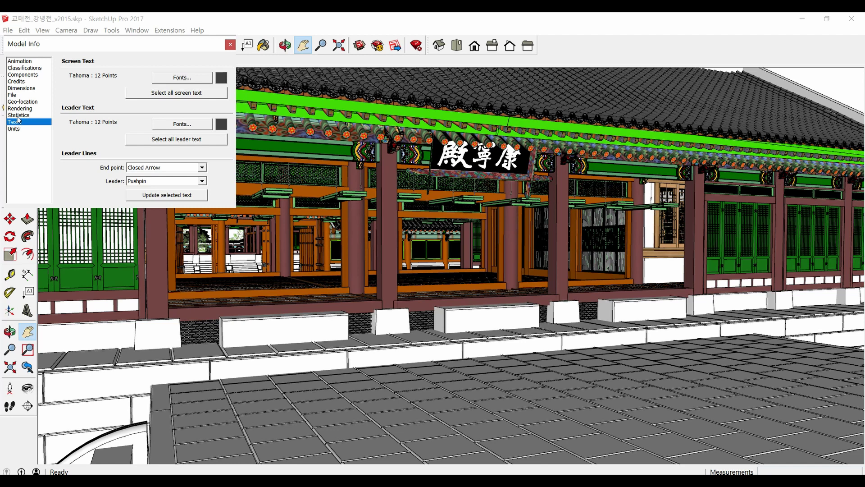
- Show Statistics with nested components (81434529 edges) and purge unused items
left_click(18, 116)
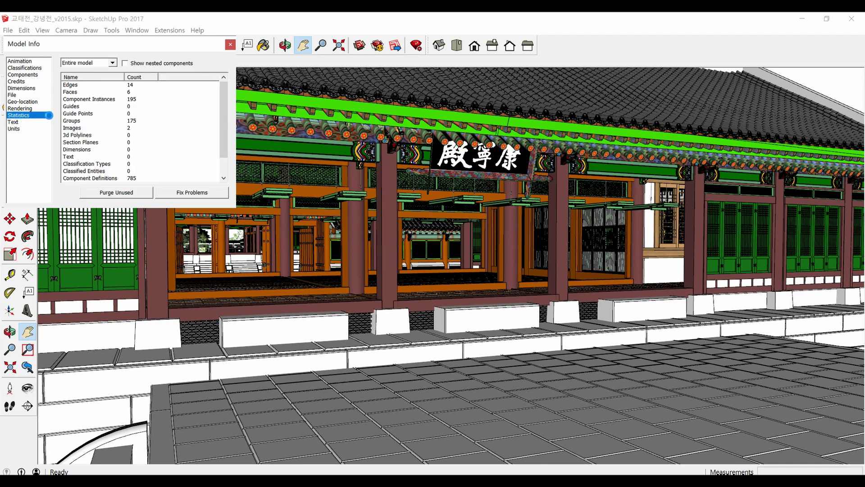
left_click(125, 64)
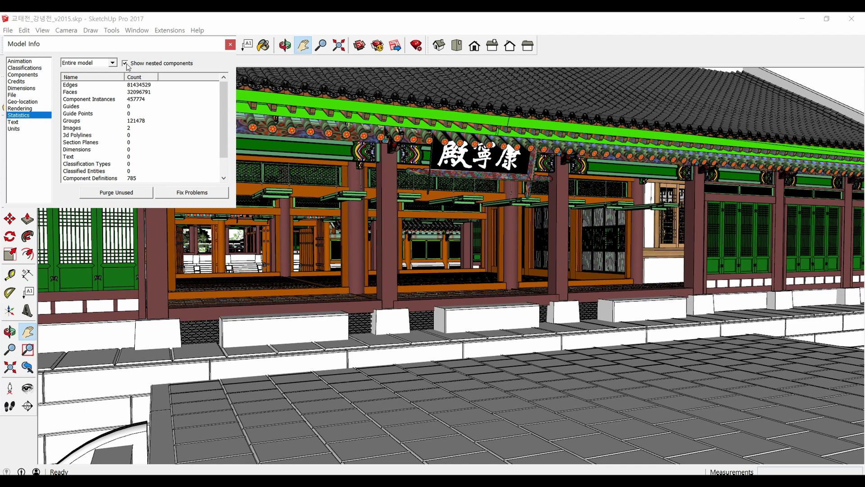
left_click(120, 192)
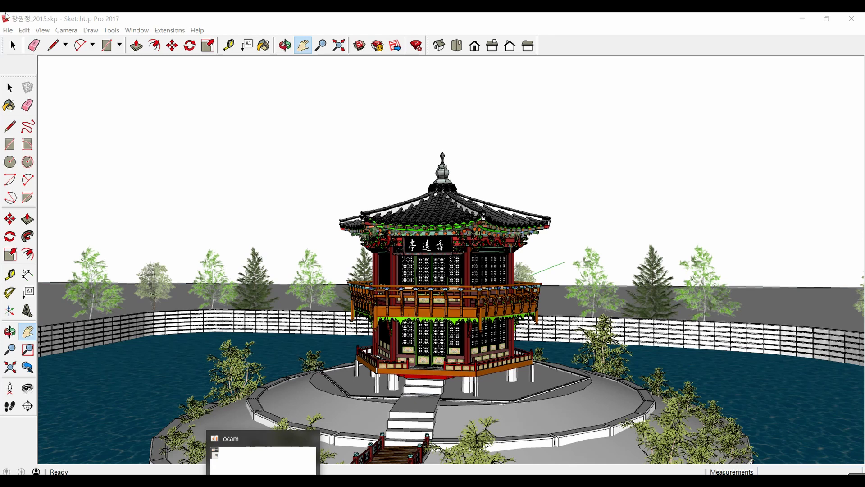
- Enable View > Shadows so the pavilion's island and pond are lit
left_click(43, 30)
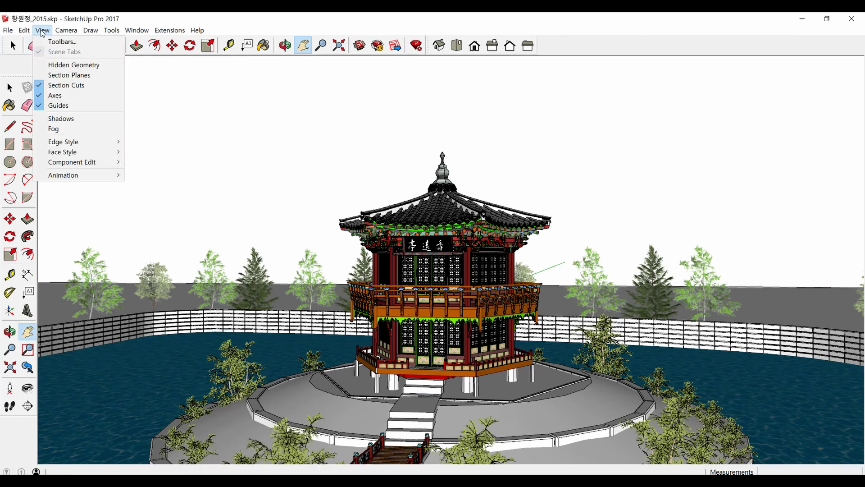
left_click(63, 122)
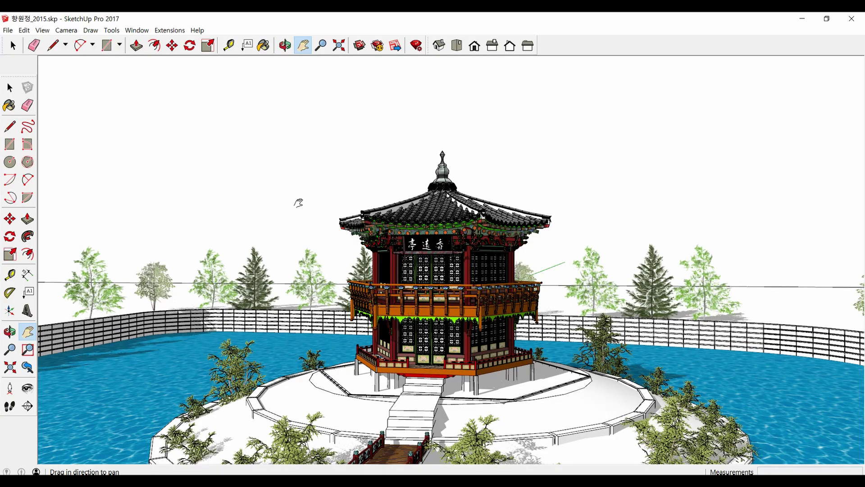
- Orbit and pan to a high, near top-down view of the shadowed pavilion and island bridge
key("o")
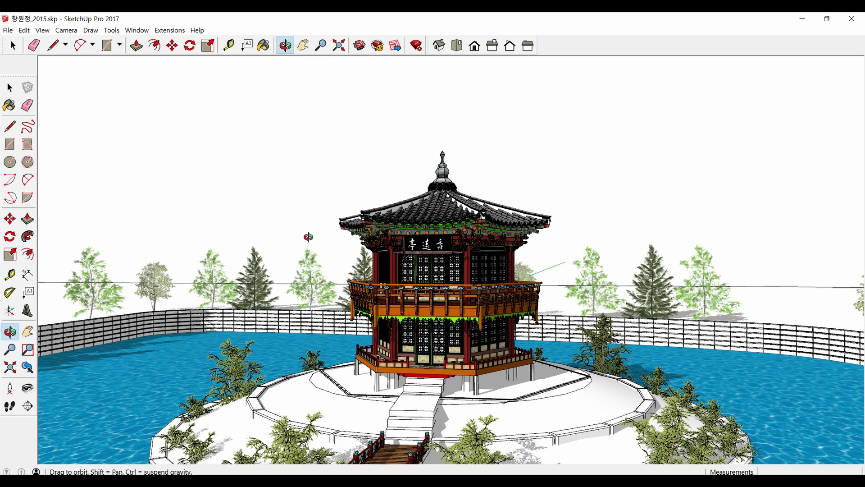
left_click_drag(305, 236, 416, 270)
key("h")
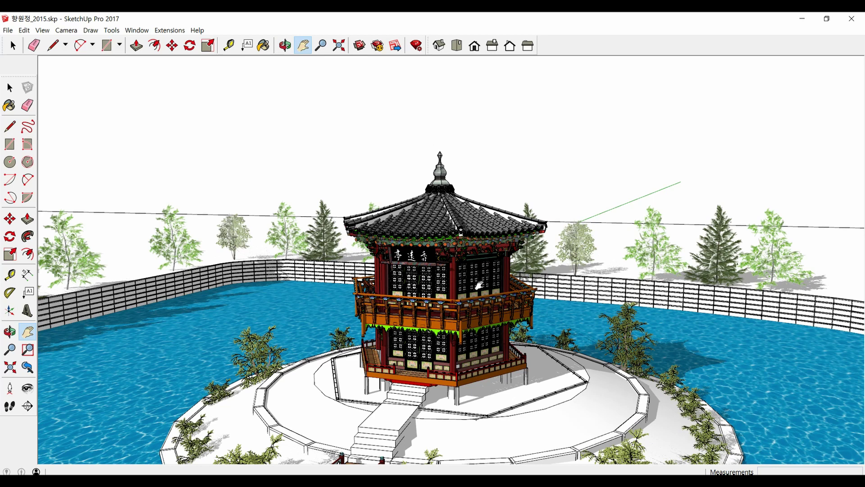
middle_click_drag(484, 287, 421, 297)
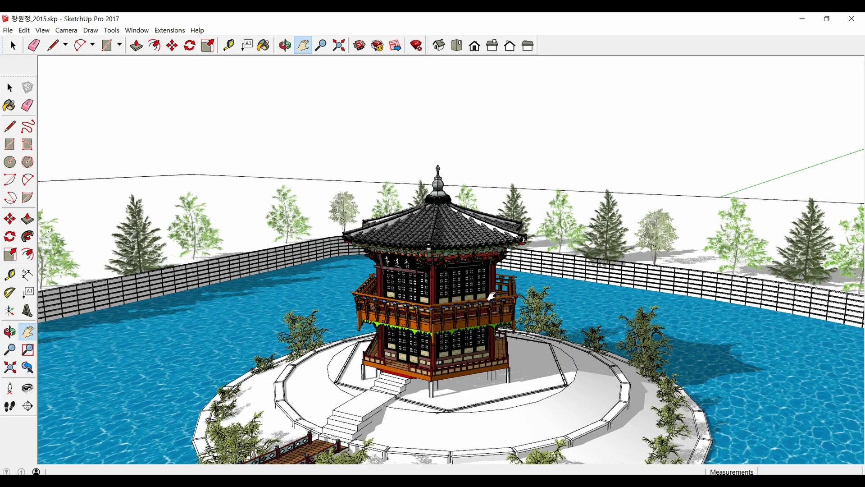
middle_click_drag(421, 298, 452, 301)
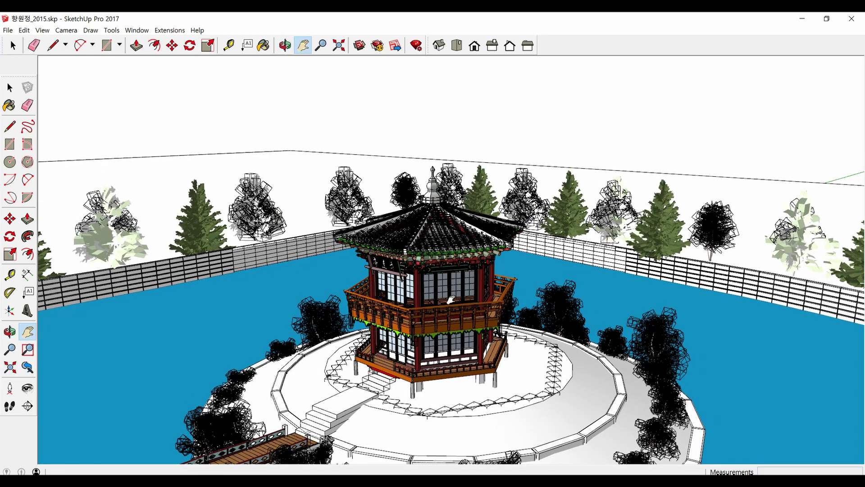
left_click_drag(451, 300, 479, 272)
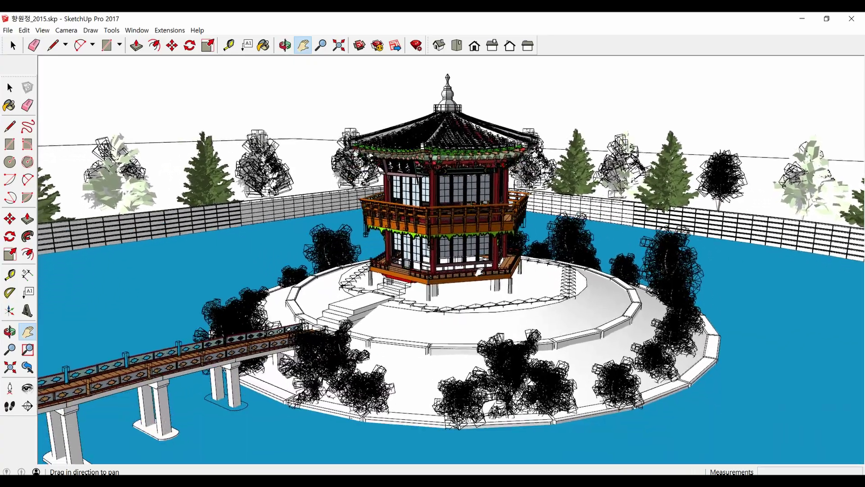
middle_click_drag(478, 271, 491, 349)
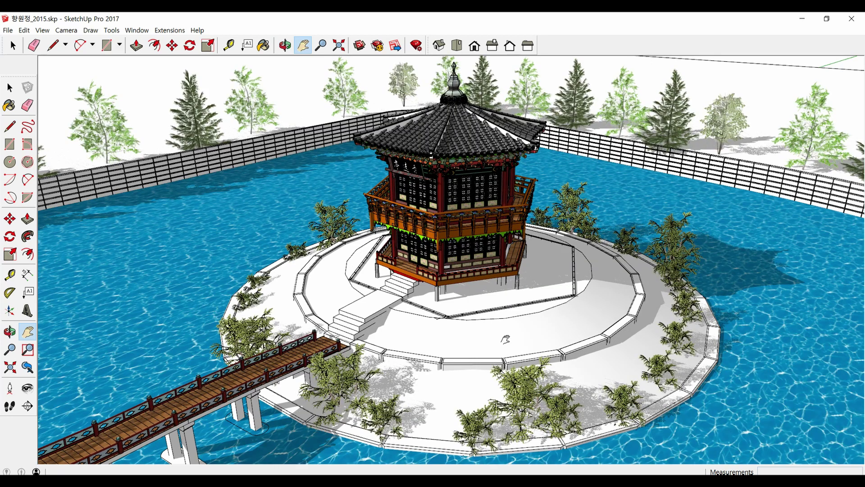
- Turn off Shadows in the View menu and orbit toward the bridge
left_click(43, 32)
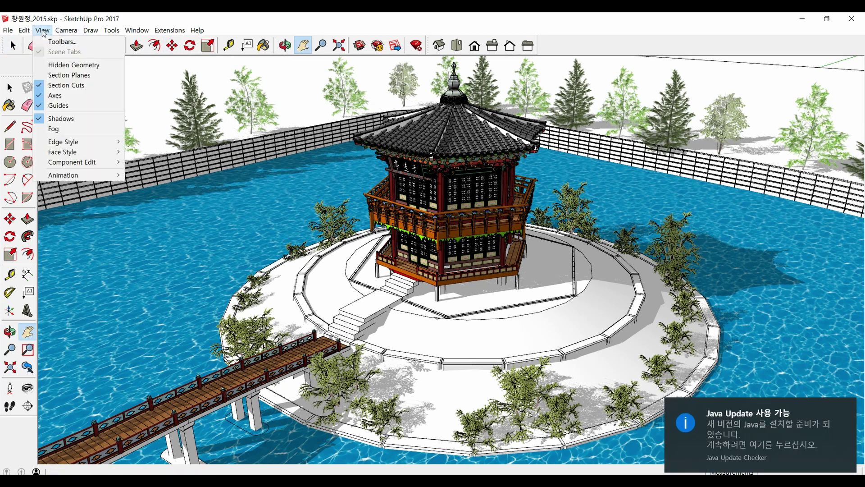
left_click(62, 119)
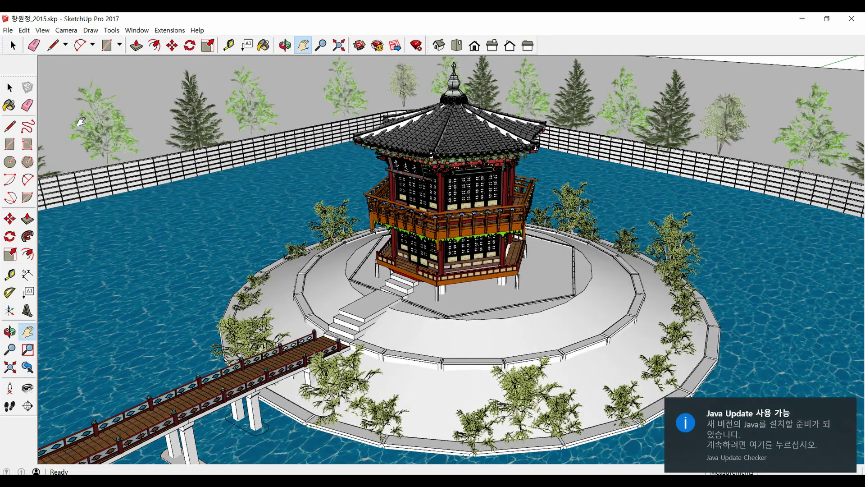
middle_click_drag(382, 230, 252, 234)
mouse_move(360, 282)
middle_mouse_down()
mouse_move(569, 283)
mouse_move(374, 295)
middle_mouse_up()
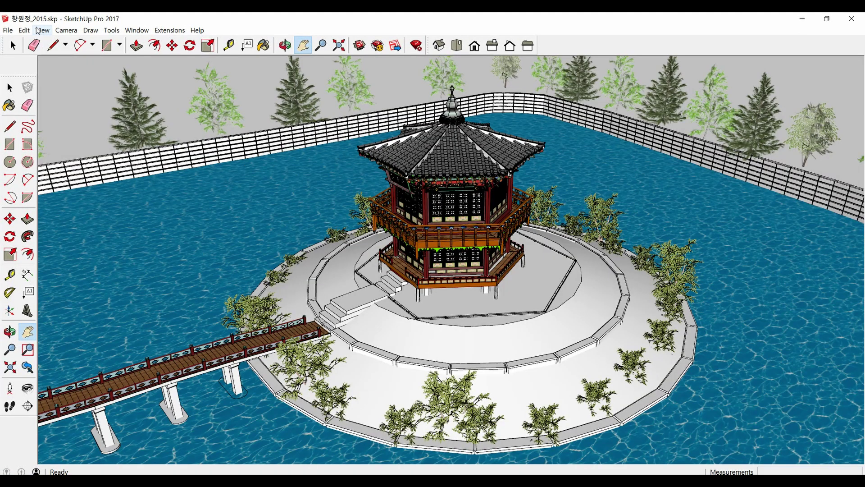
- Toggle Fog, then orbit and pan so the bridge leads to the island
left_click(42, 28)
left_click(71, 127)
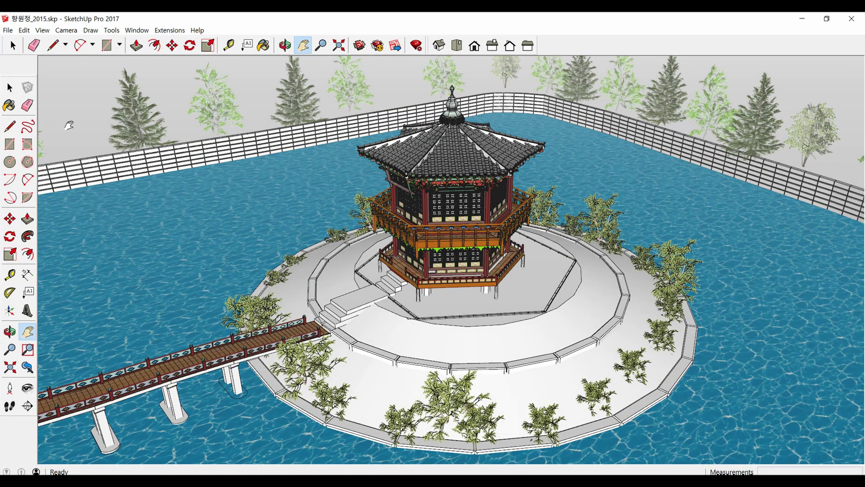
key("o")
left_click_drag(501, 273, 532, 282)
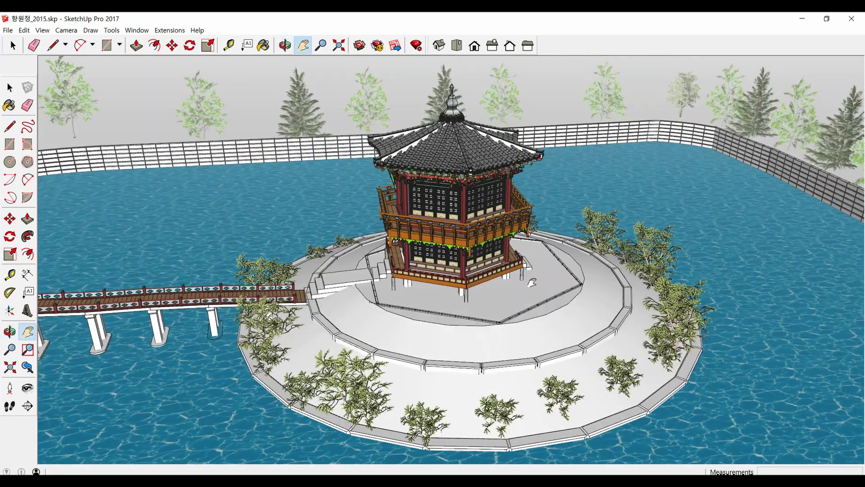
mouse_move(531, 282)
left_mouse_down()
mouse_move(501, 294)
mouse_move(517, 292)
left_mouse_up()
key("h")
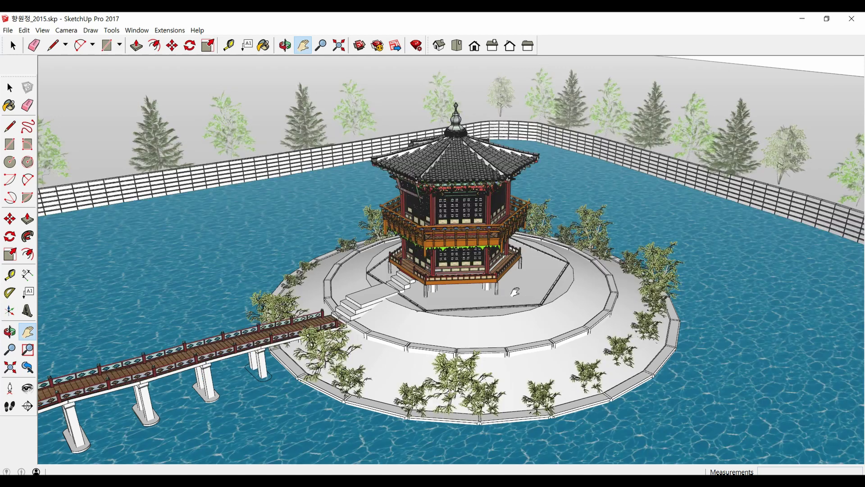
middle_click_drag(515, 292, 607, 291)
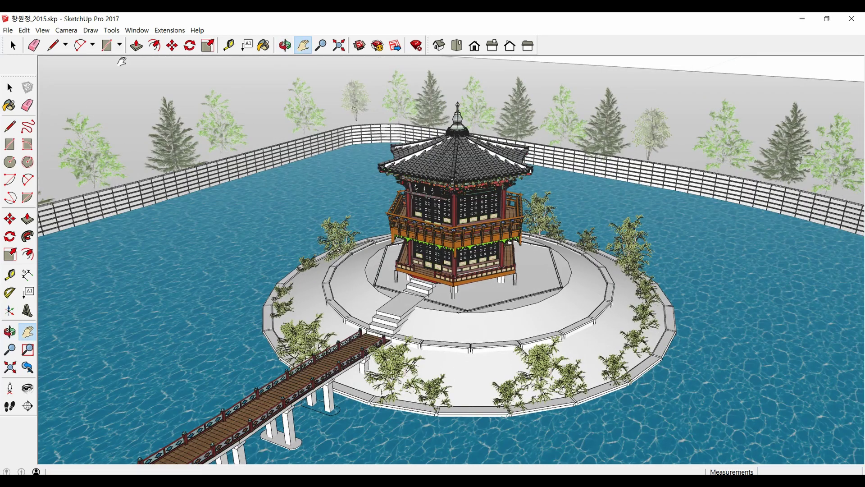
- Uncheck Fog in the View menu so the scene renders without fog
left_click(42, 31)
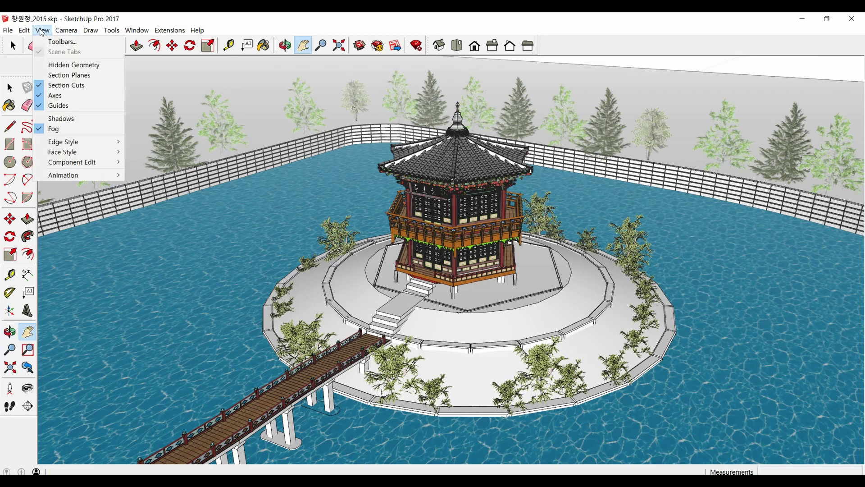
left_click(53, 129)
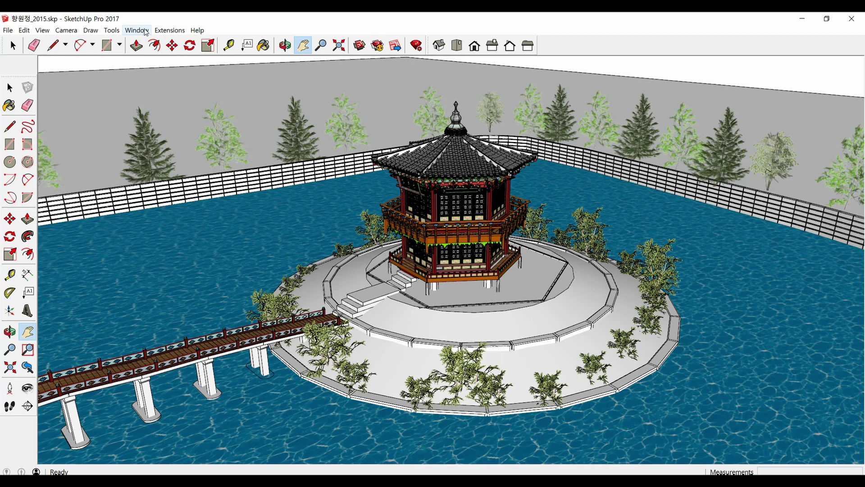
left_click(136, 30)
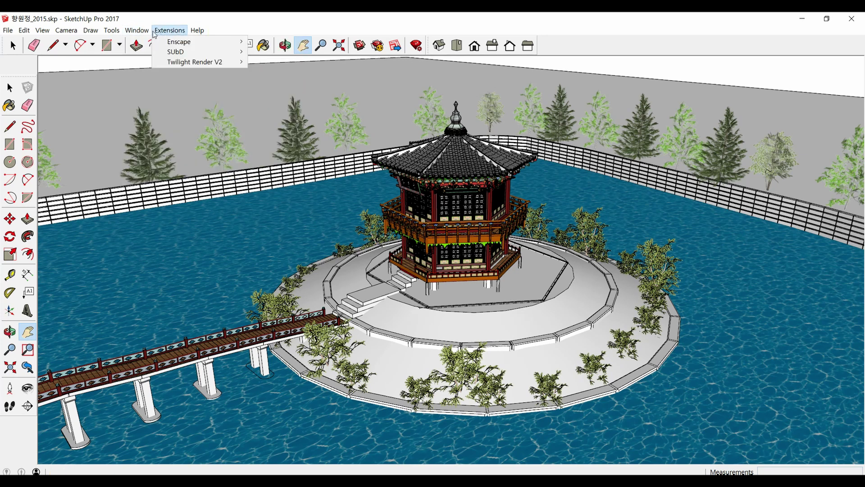
- Collapse Materials, add the Styles panel to the Default Tray, and show its Edge settings
left_click(246, 41)
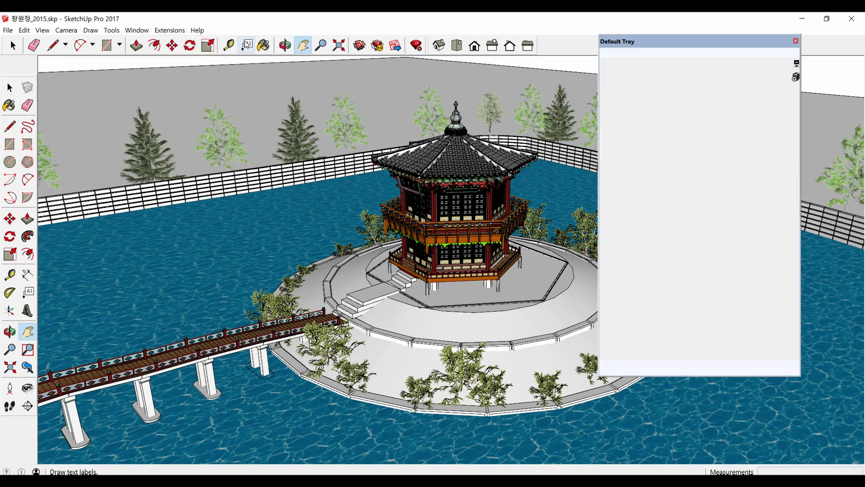
left_click(619, 53)
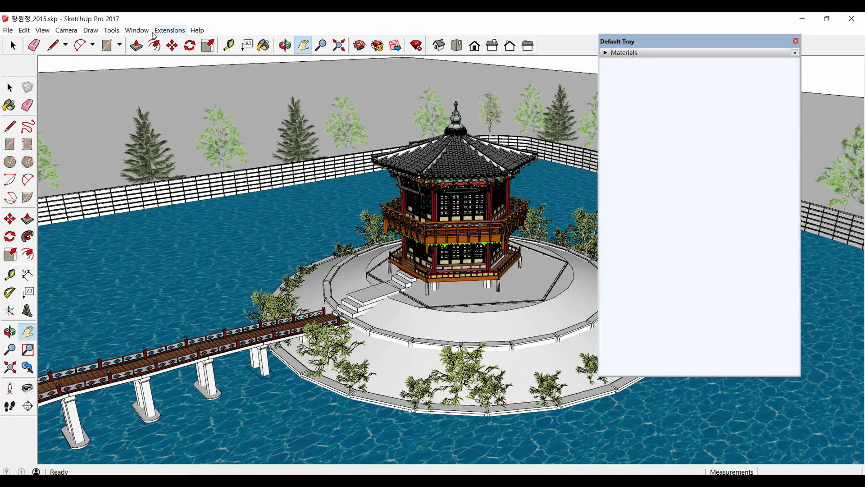
left_click(137, 30)
mouse_move(155, 42)
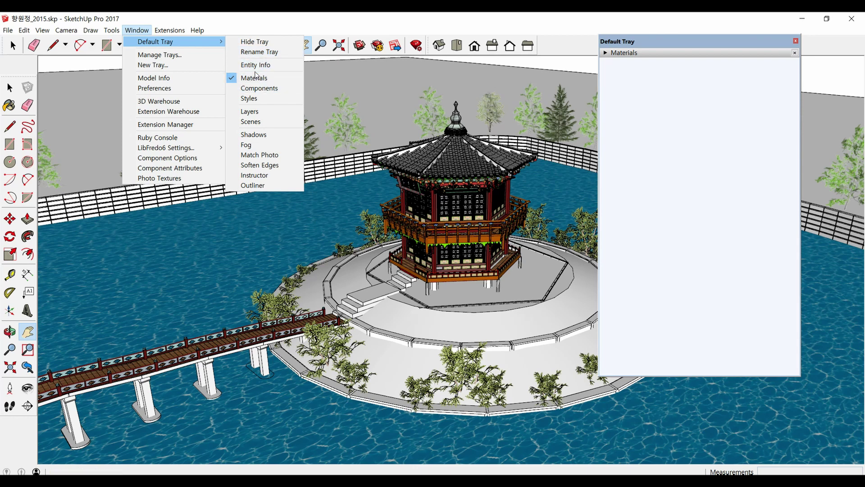
left_click(257, 101)
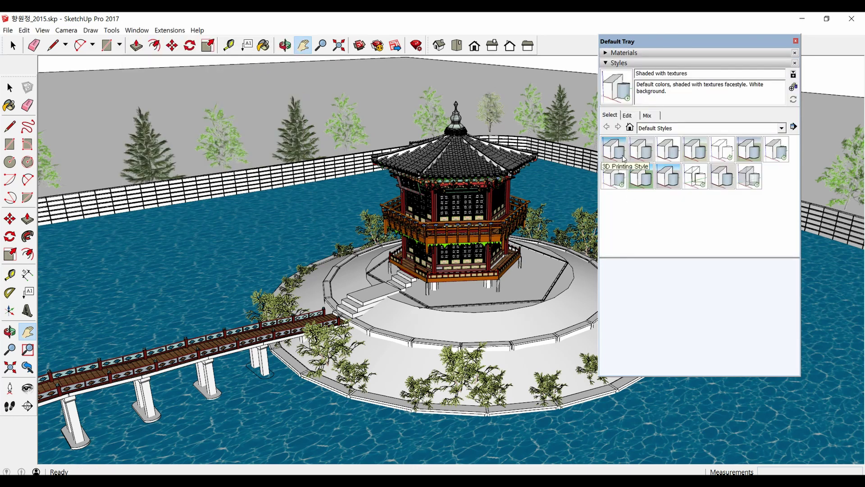
left_click(630, 115)
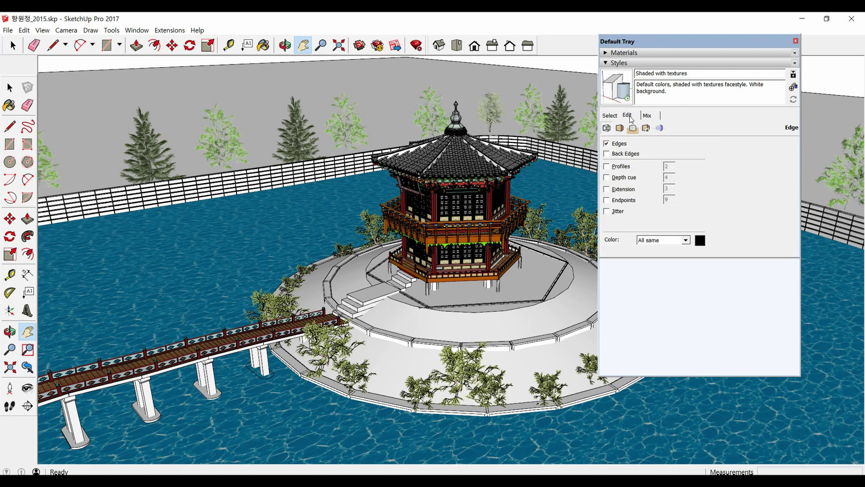
- Enable edge Profiles with width 1 and orbit to check the outlines
left_click(607, 167)
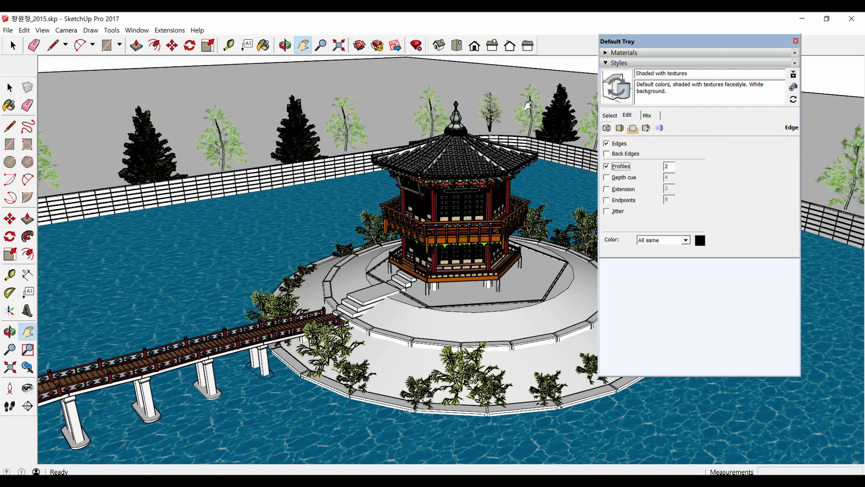
left_click(671, 166)
type("1")
key("Return")
key("o")
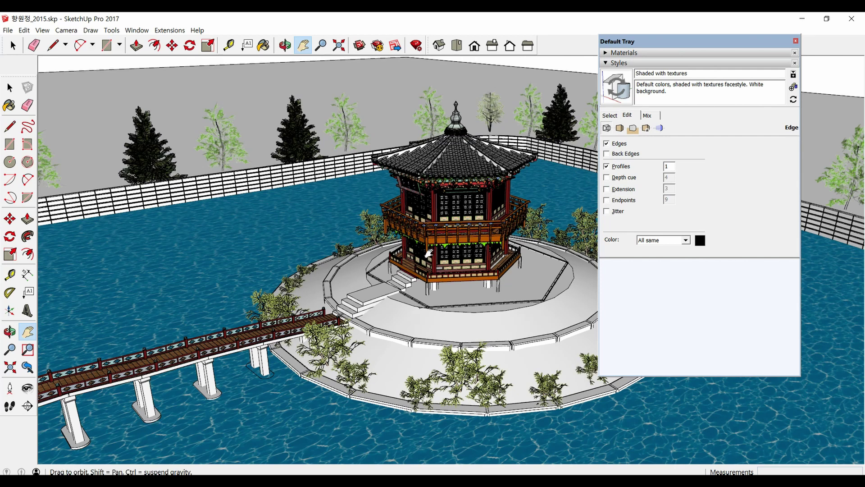
mouse_move(445, 256)
left_mouse_down()
mouse_move(446, 266)
mouse_move(526, 273)
mouse_move(382, 257)
mouse_move(438, 274)
left_mouse_up()
key("h")
key("o")
key("h")
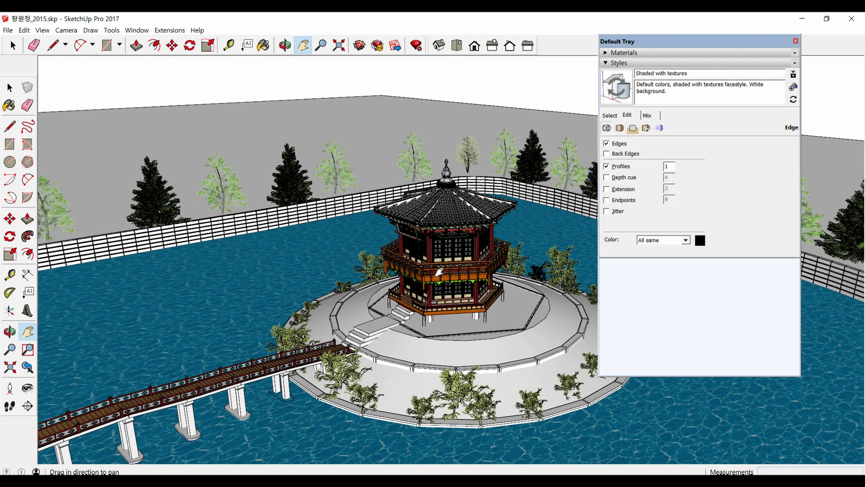
- Try Depth cue, then switch off both Profiles and Depth cue
left_click(607, 179)
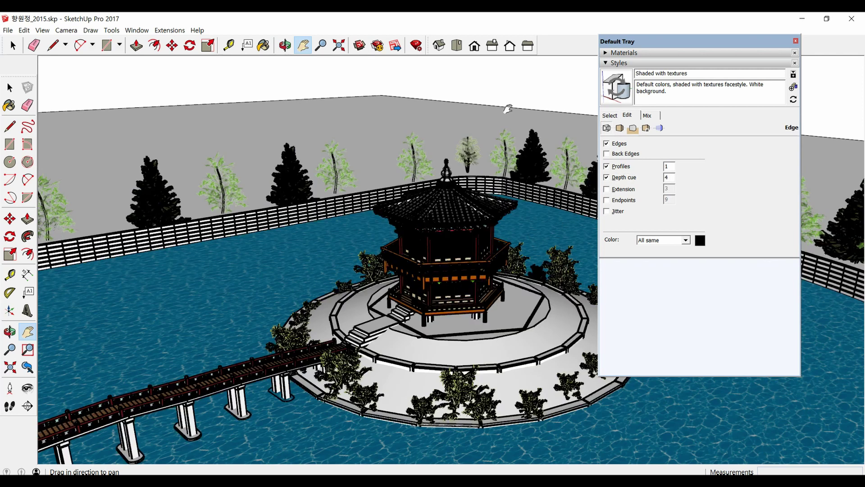
key("o")
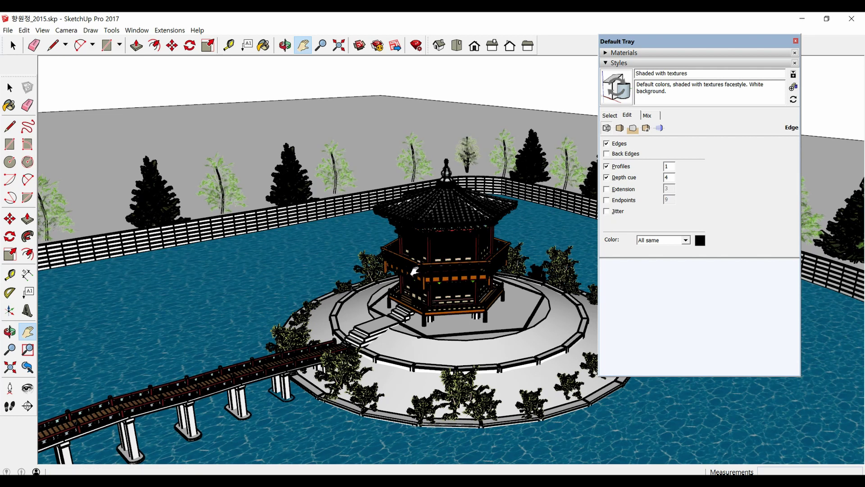
scroll(414, 271, "up", 2)
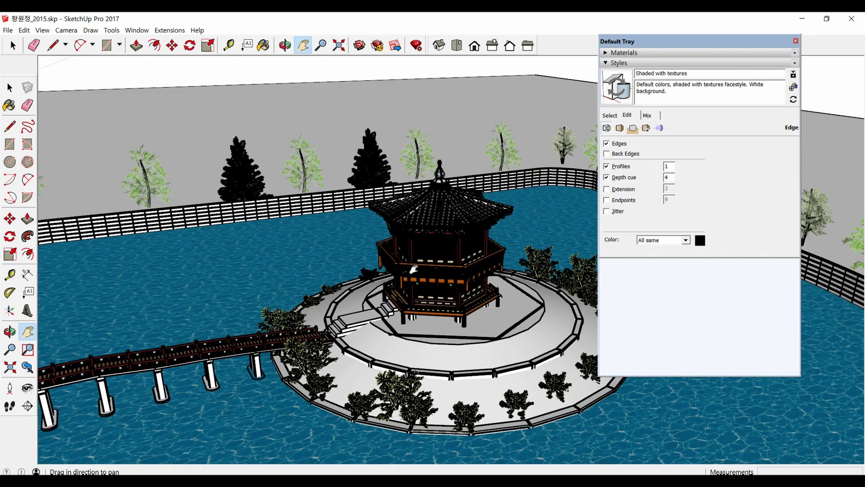
scroll(414, 271, "up", 1)
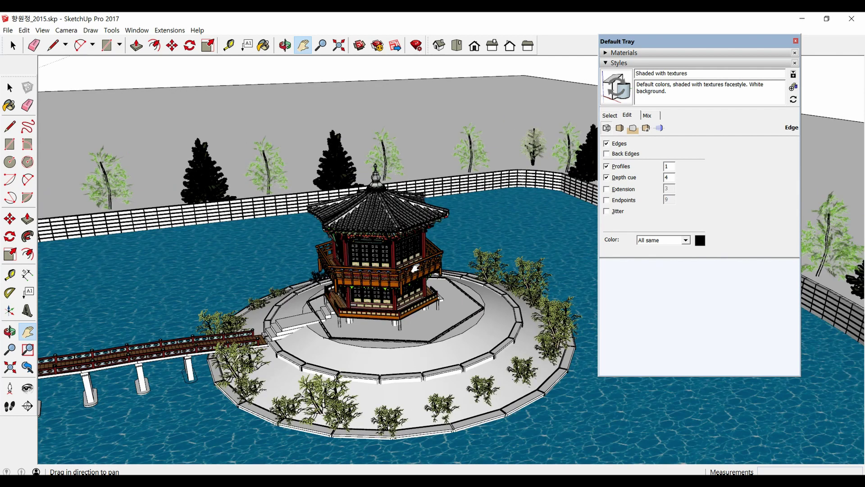
left_click(611, 179)
left_click(607, 177)
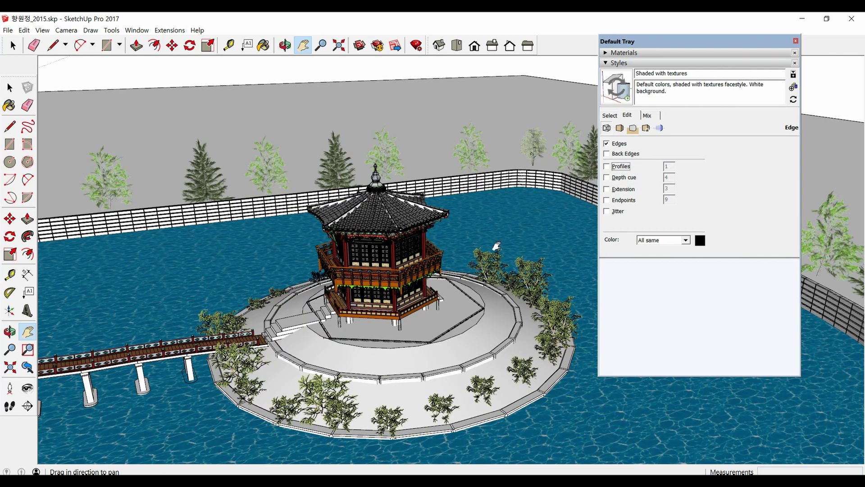
middle_click_drag(497, 246, 514, 285)
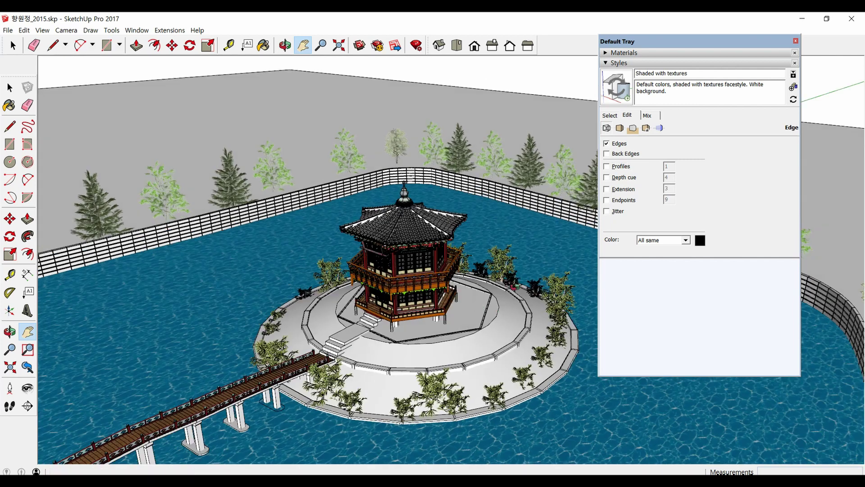
left_click(629, 116)
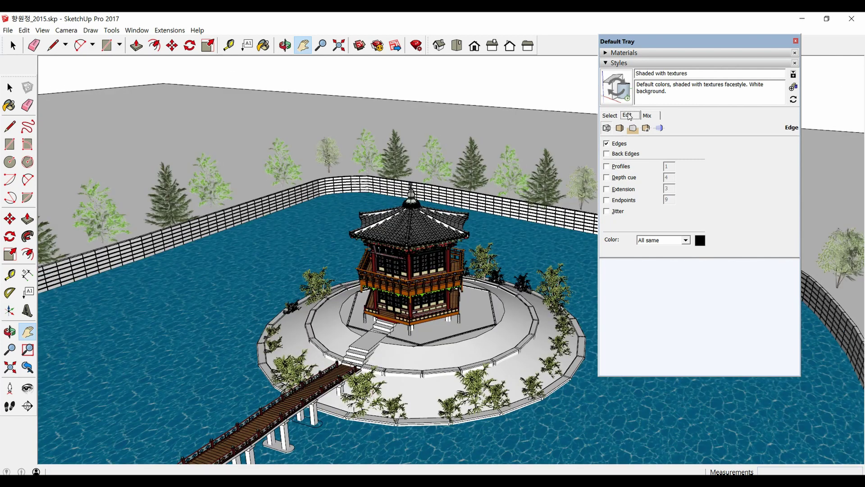
- Orbit to look down the bridge and close the Default Tray
left_click(614, 116)
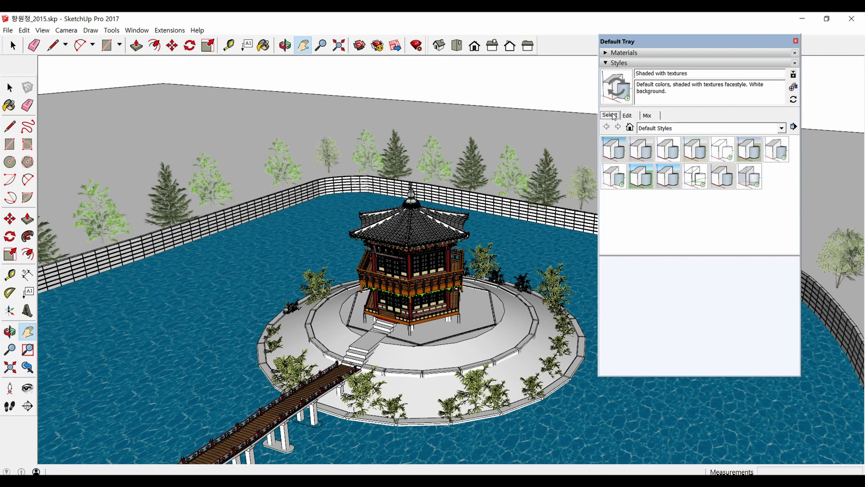
mouse_move(540, 116)
middle_mouse_down()
mouse_move(495, 271)
mouse_move(508, 271)
middle_mouse_up()
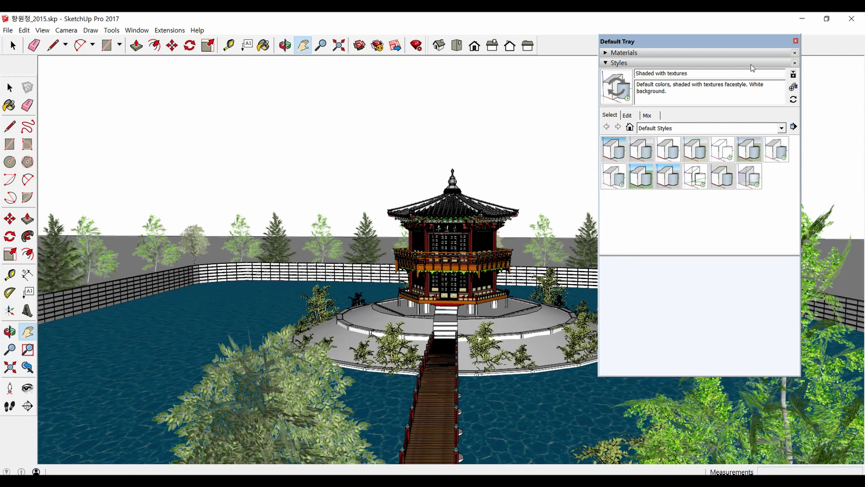
left_click(796, 41)
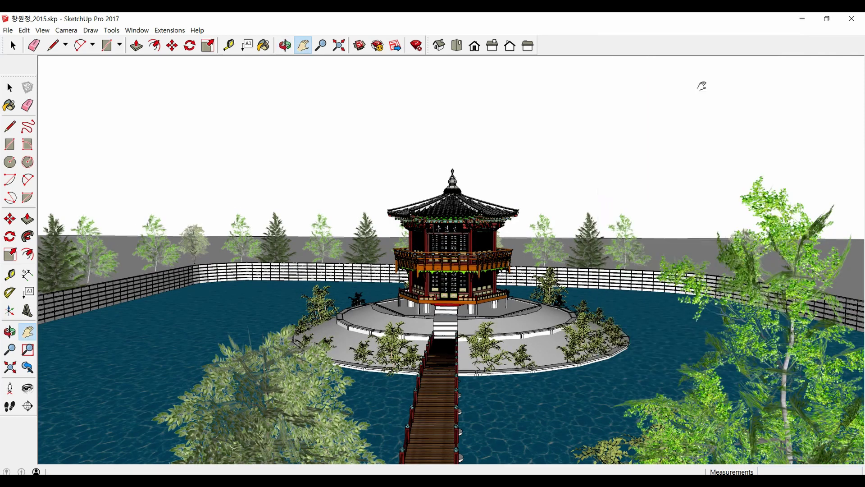